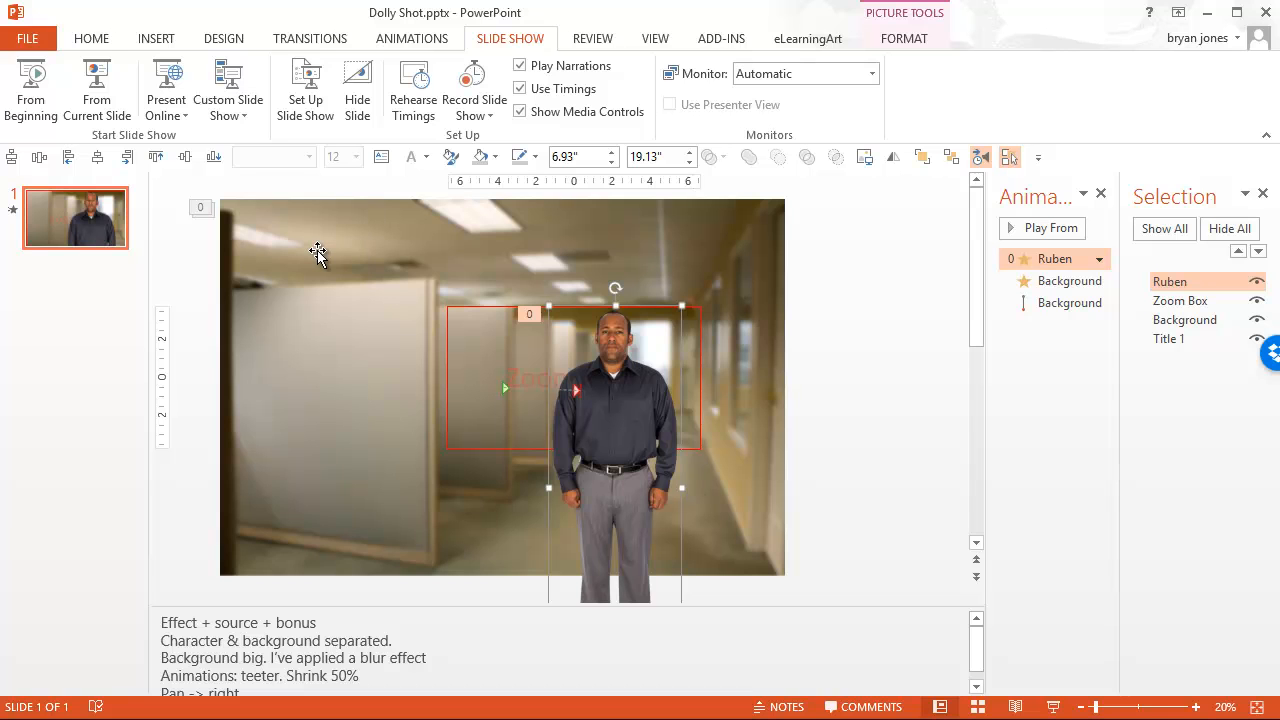
click(910, 40)
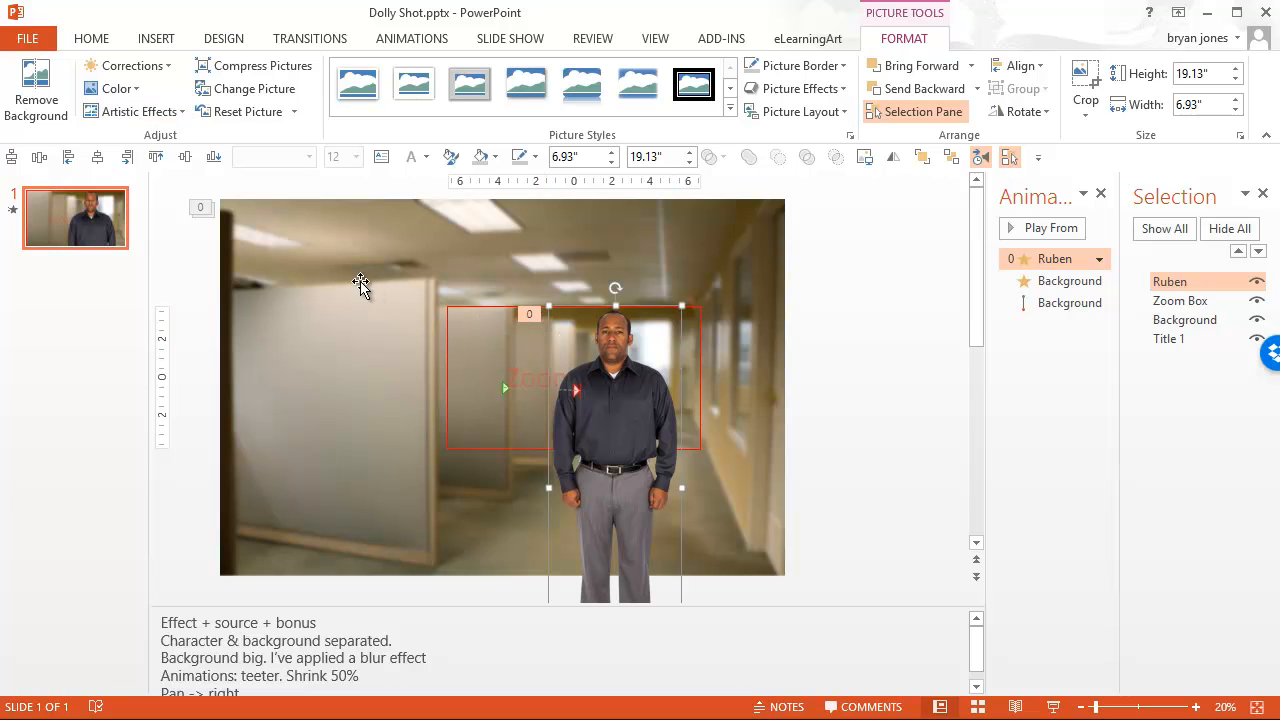
click(319, 254)
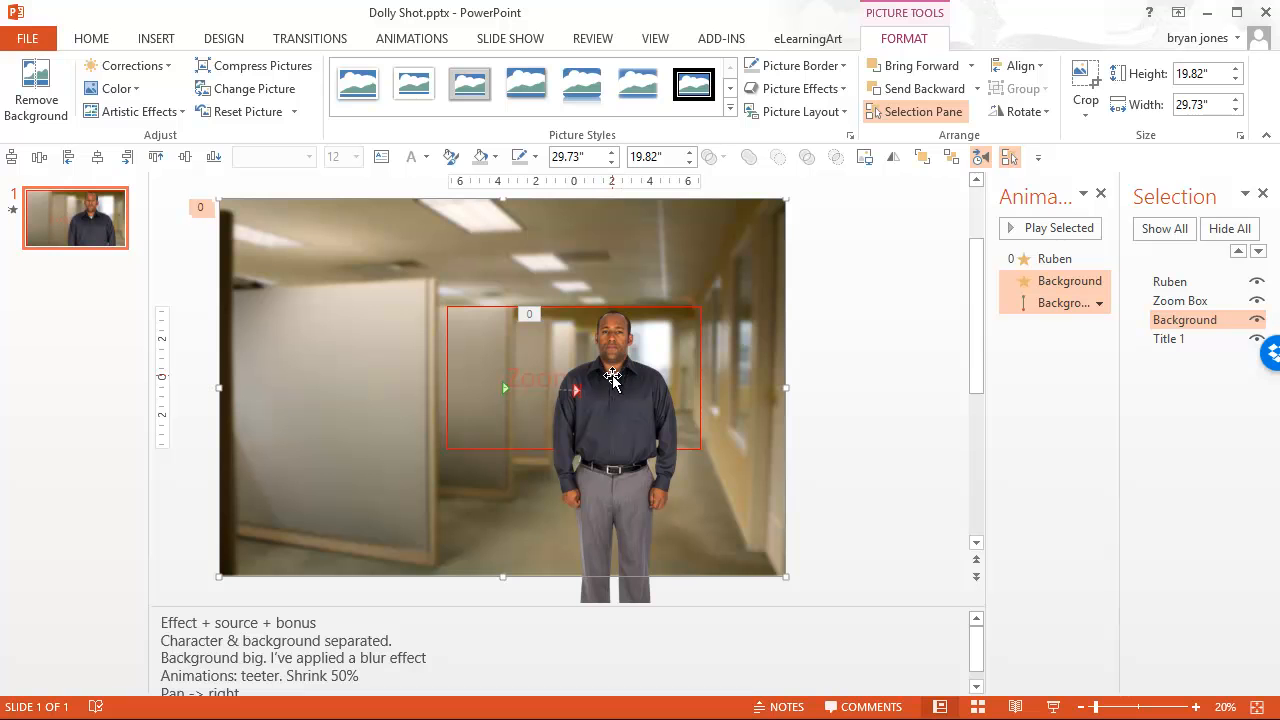
Duplicate slide 1 to create a second copy of the office scene.
click(46, 228)
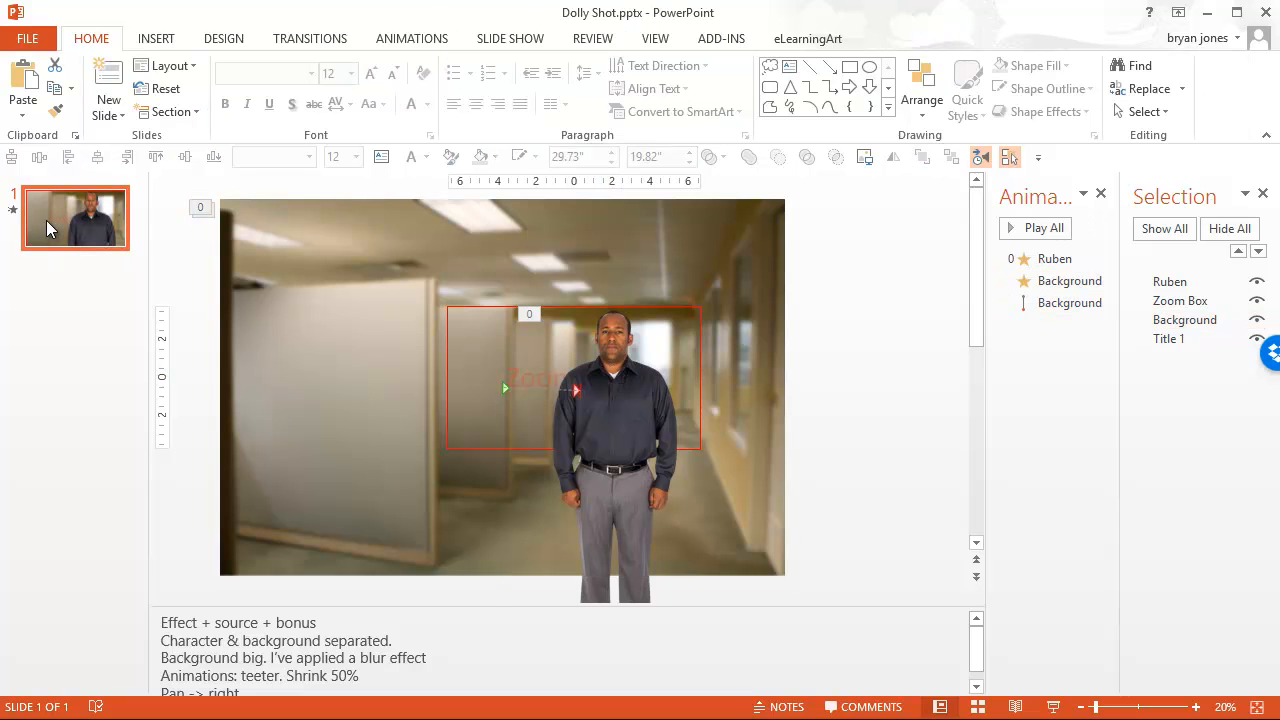
ctrl+click(50, 214)
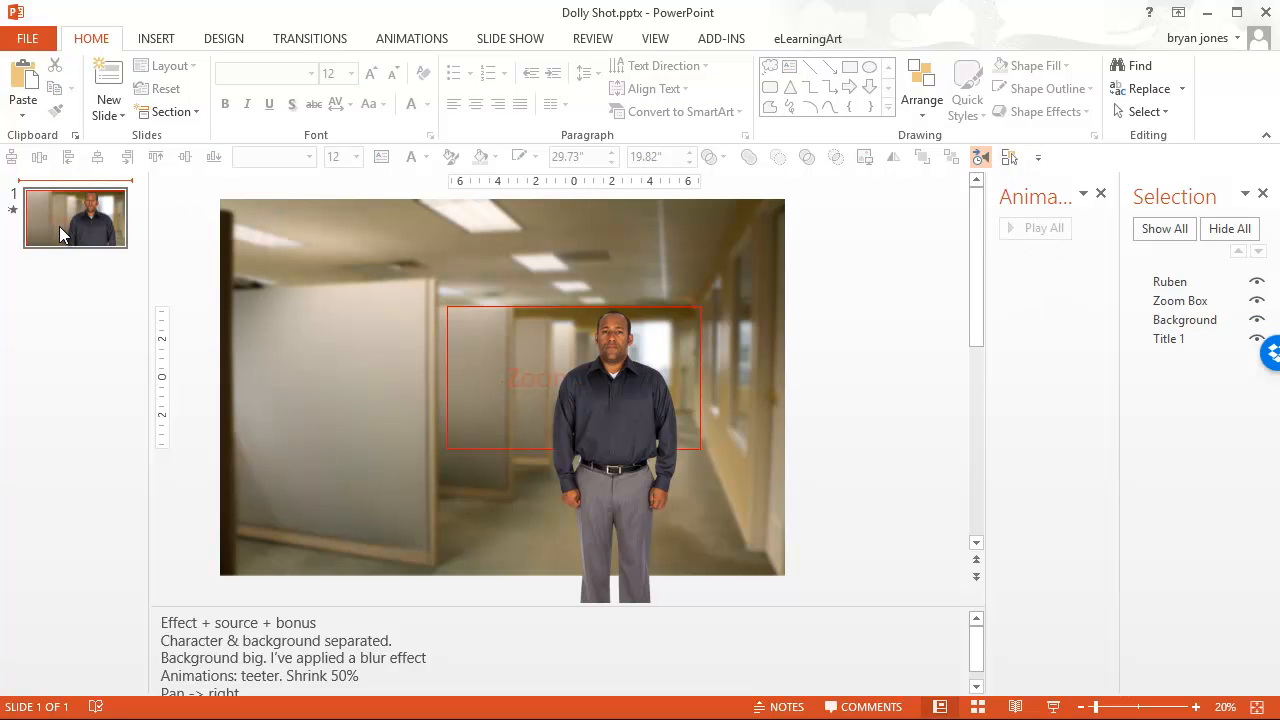
click(61, 226)
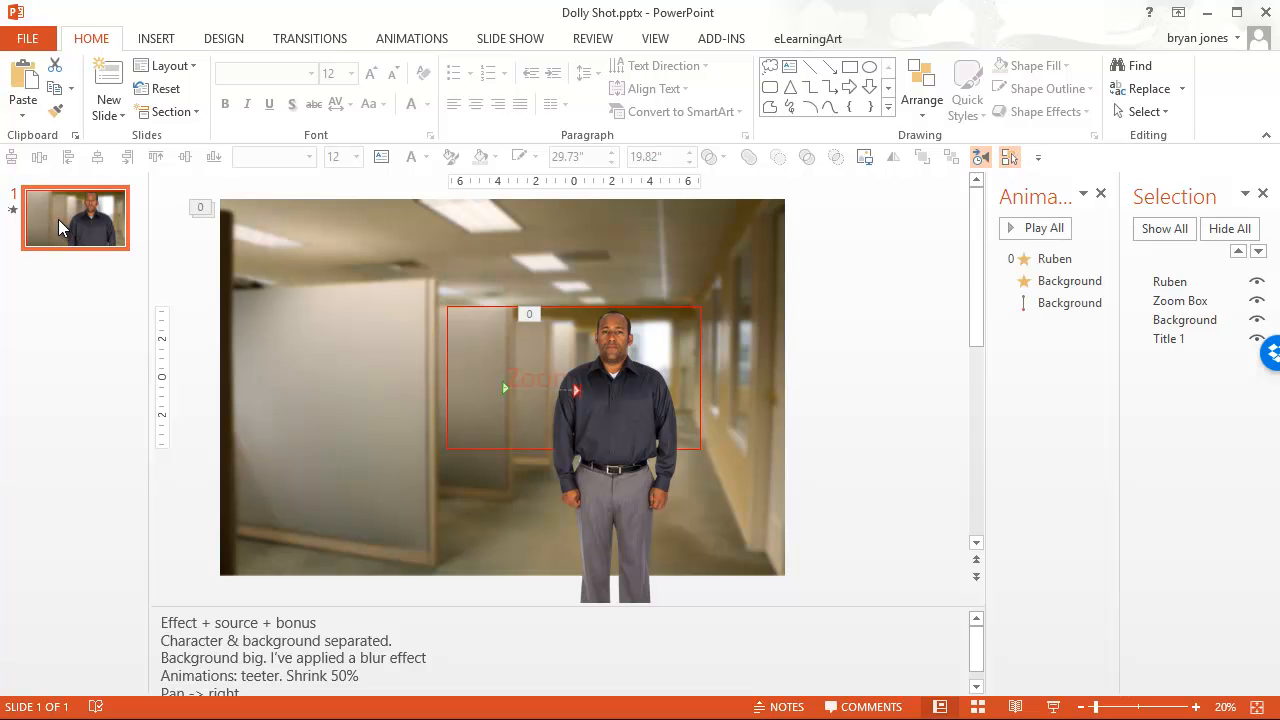
key(ctrl+d)
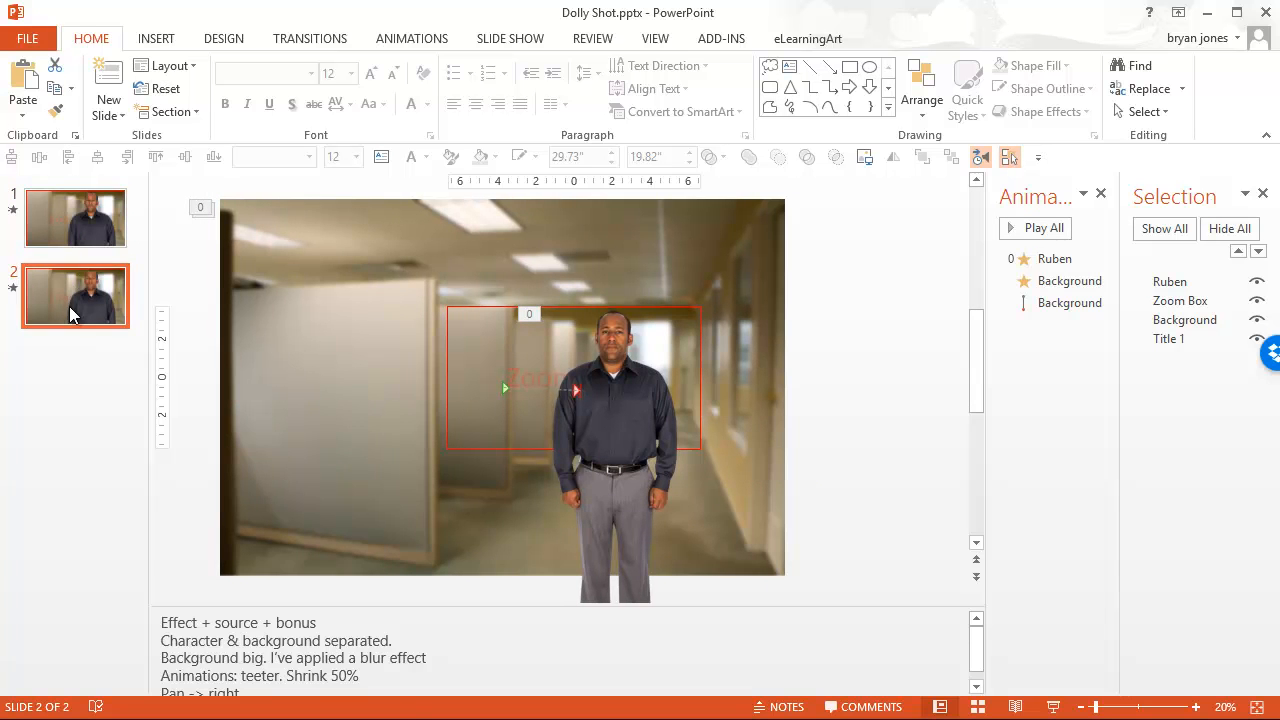
Delete all three animations of the man and the background from the duplicated slide.
click(1056, 259)
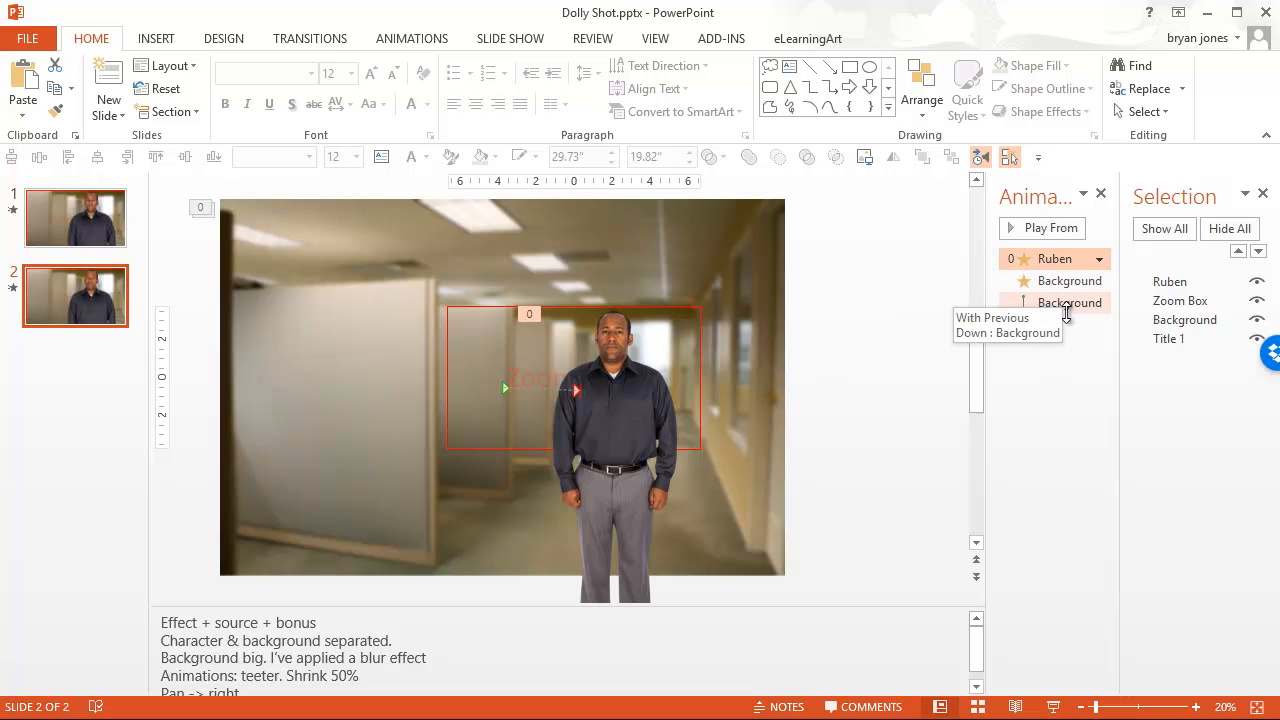
shift+click(1066, 305)
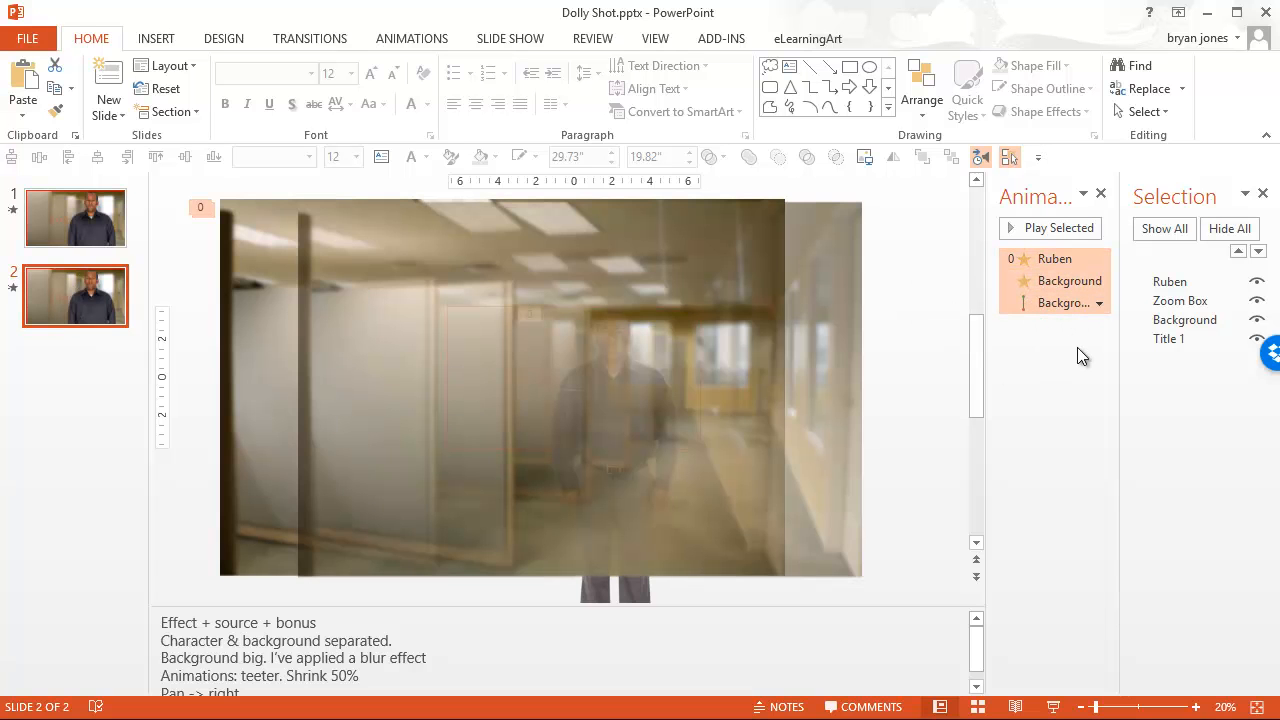
key(Delete)
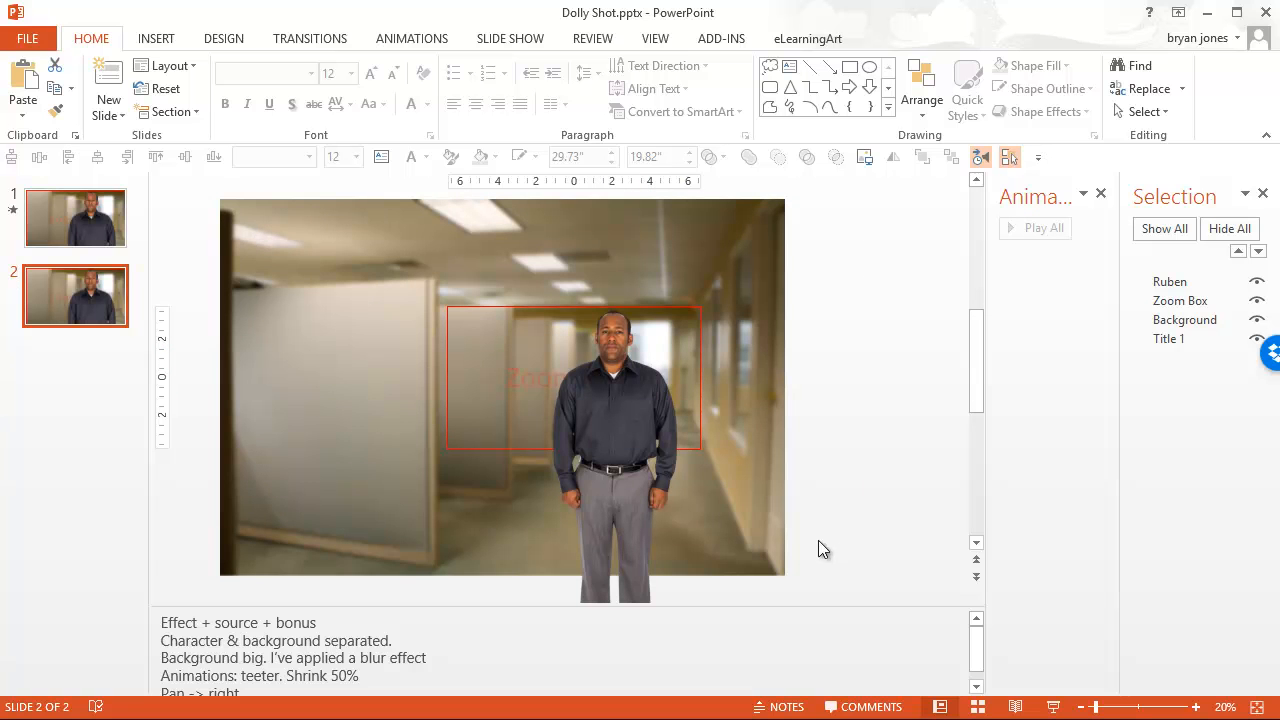
Add the Teeter emphasis animation to the picture of the standing man on slide 2.
click(607, 355)
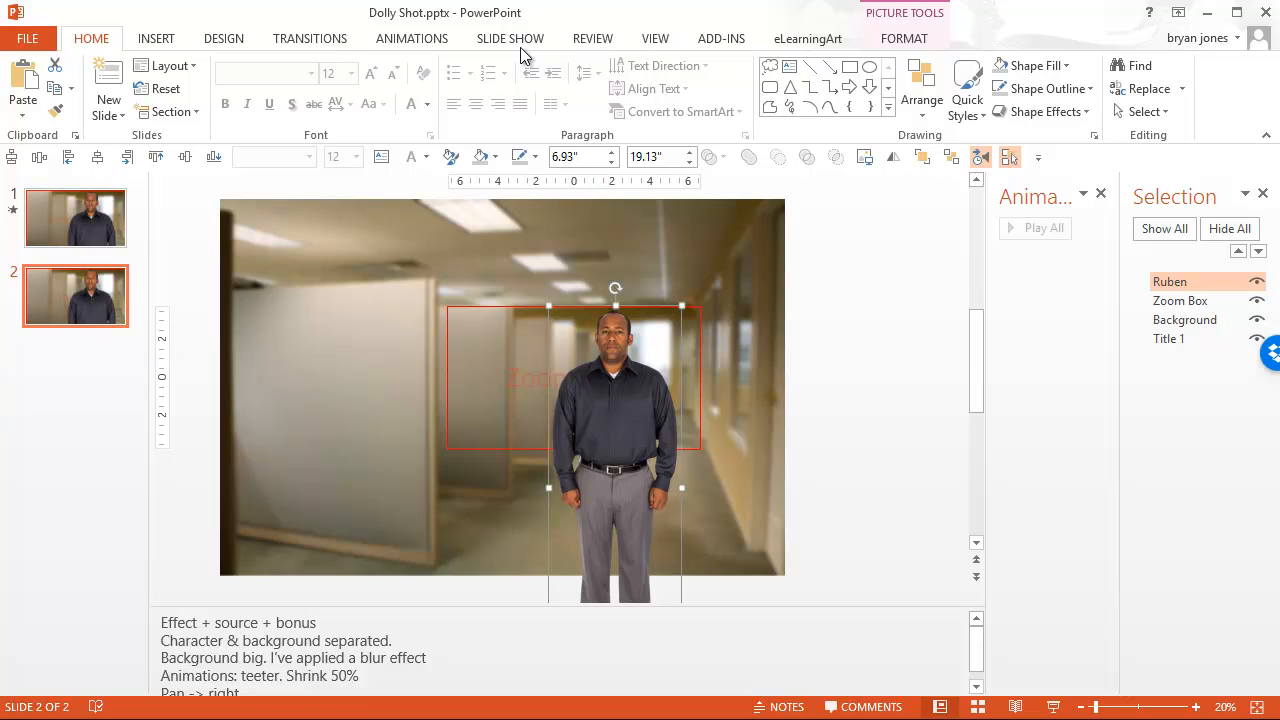
click(405, 45)
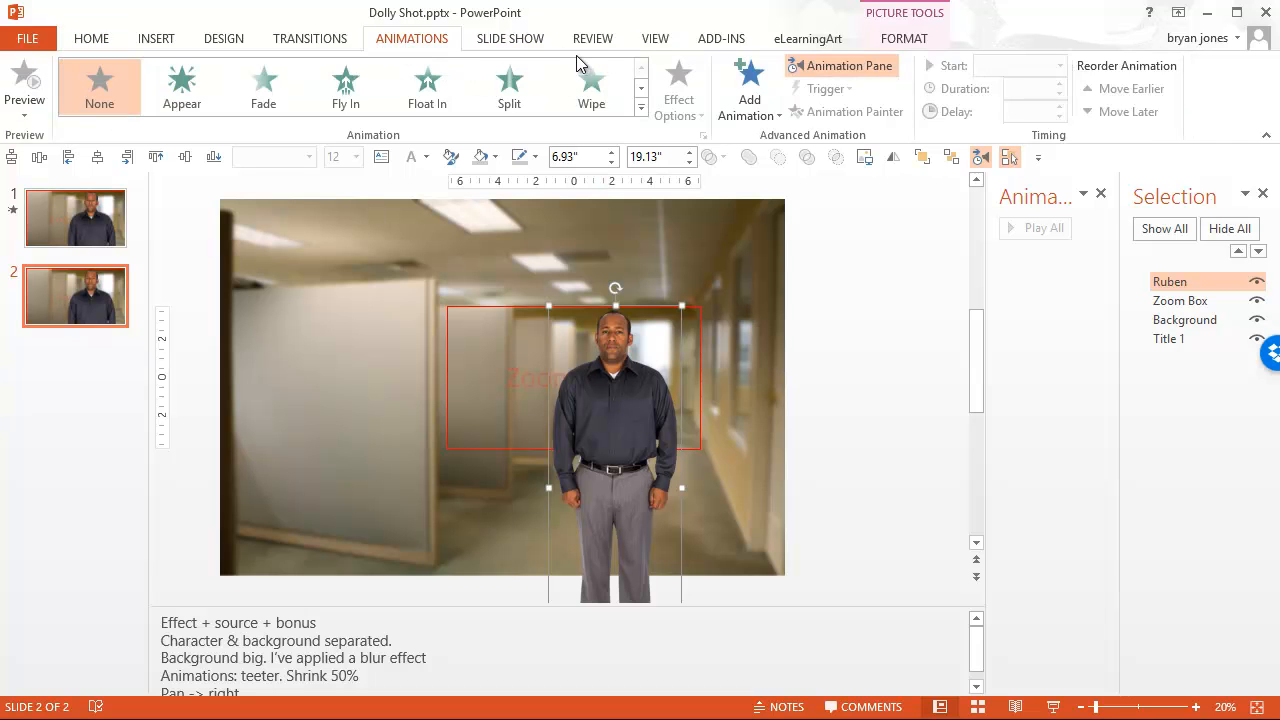
click(760, 112)
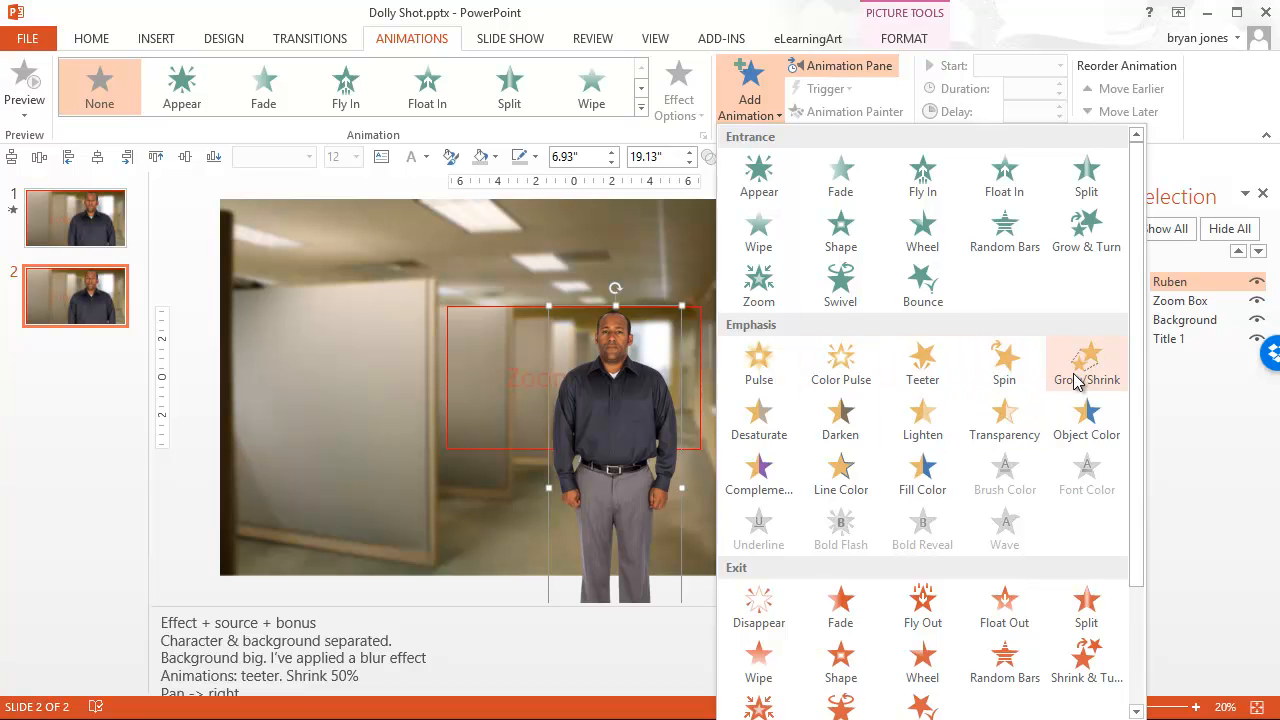
scroll(975, 410, down, 3)
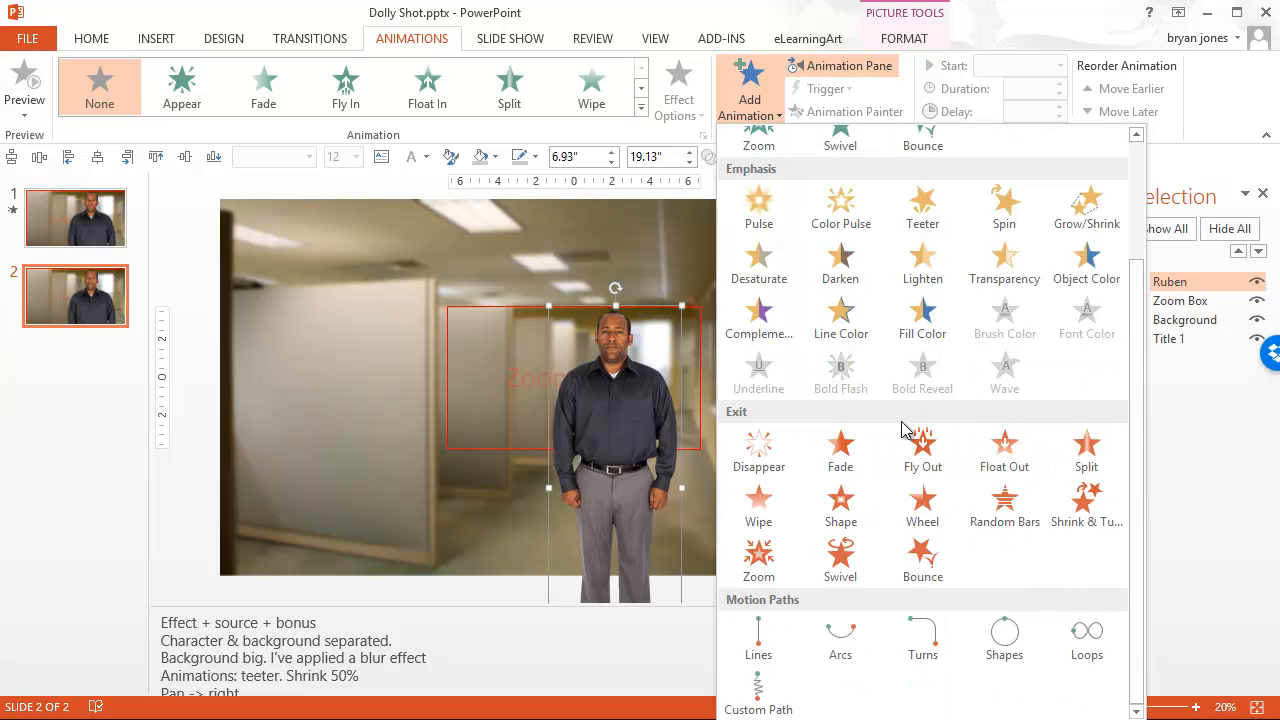
click(815, 718)
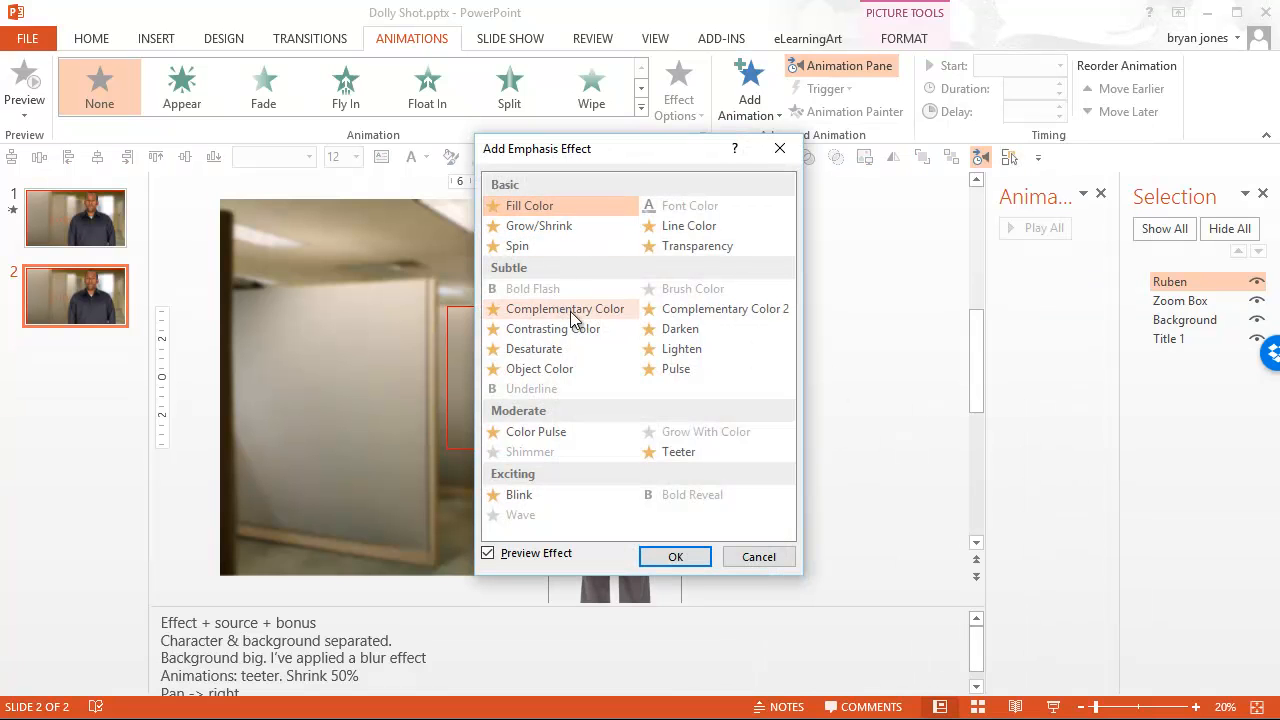
click(681, 456)
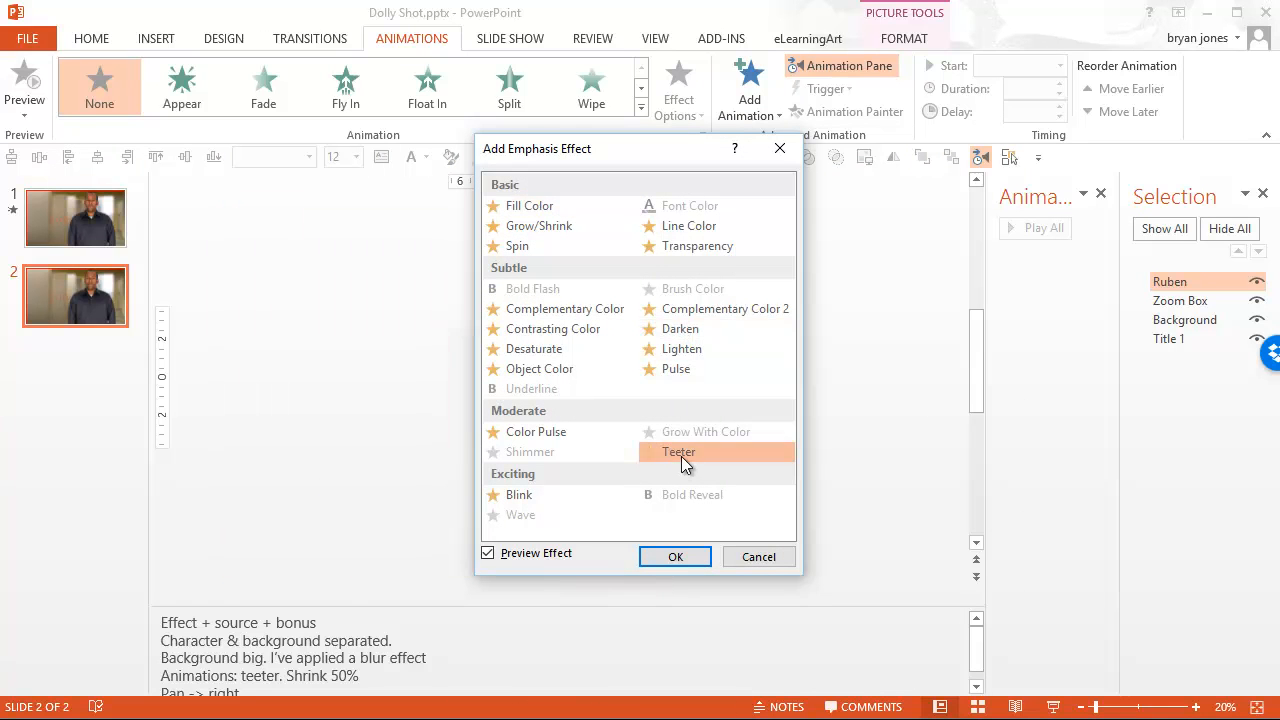
click(693, 558)
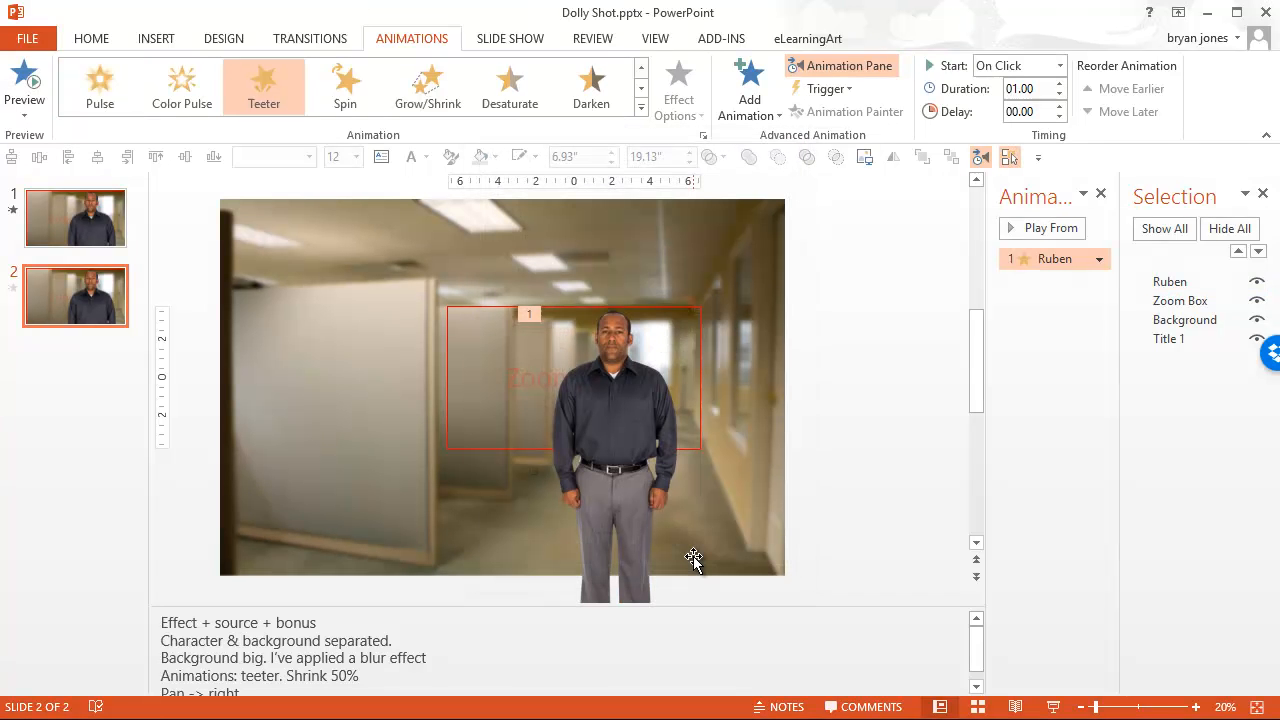
Play slide 2 as a slide show to see how the scene is framed, and end the show.
click(609, 400)
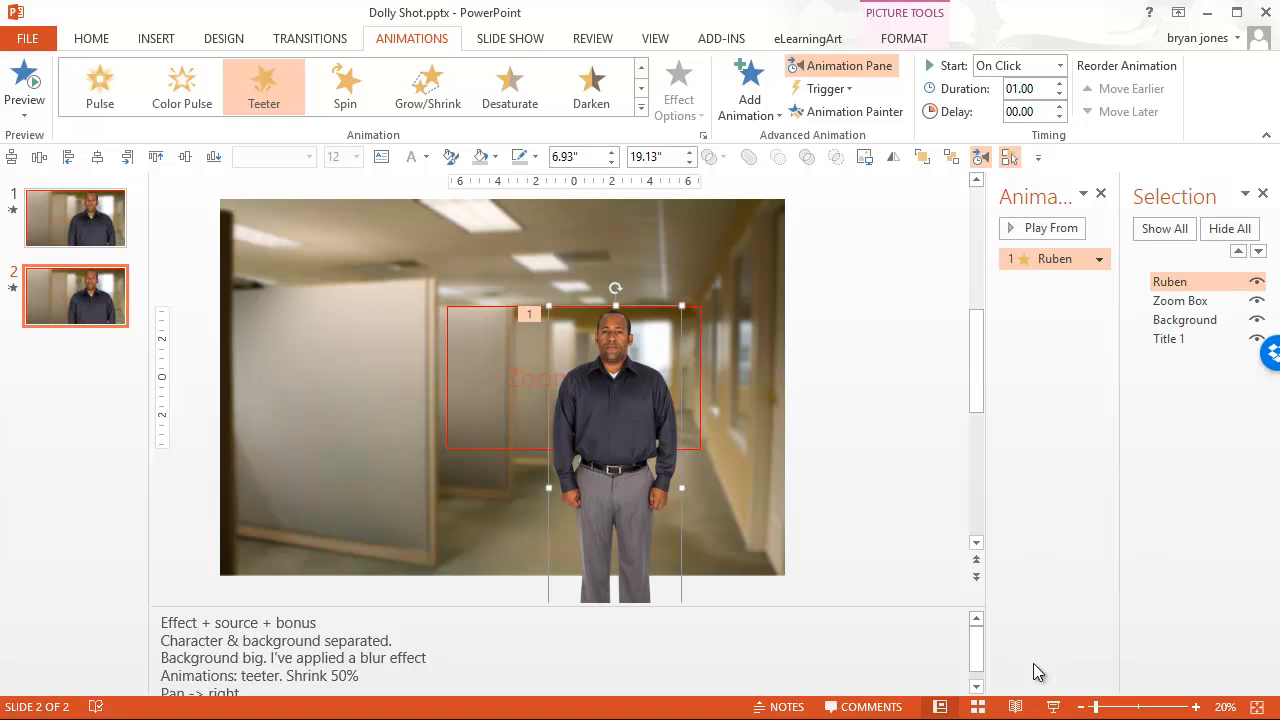
click(1055, 707)
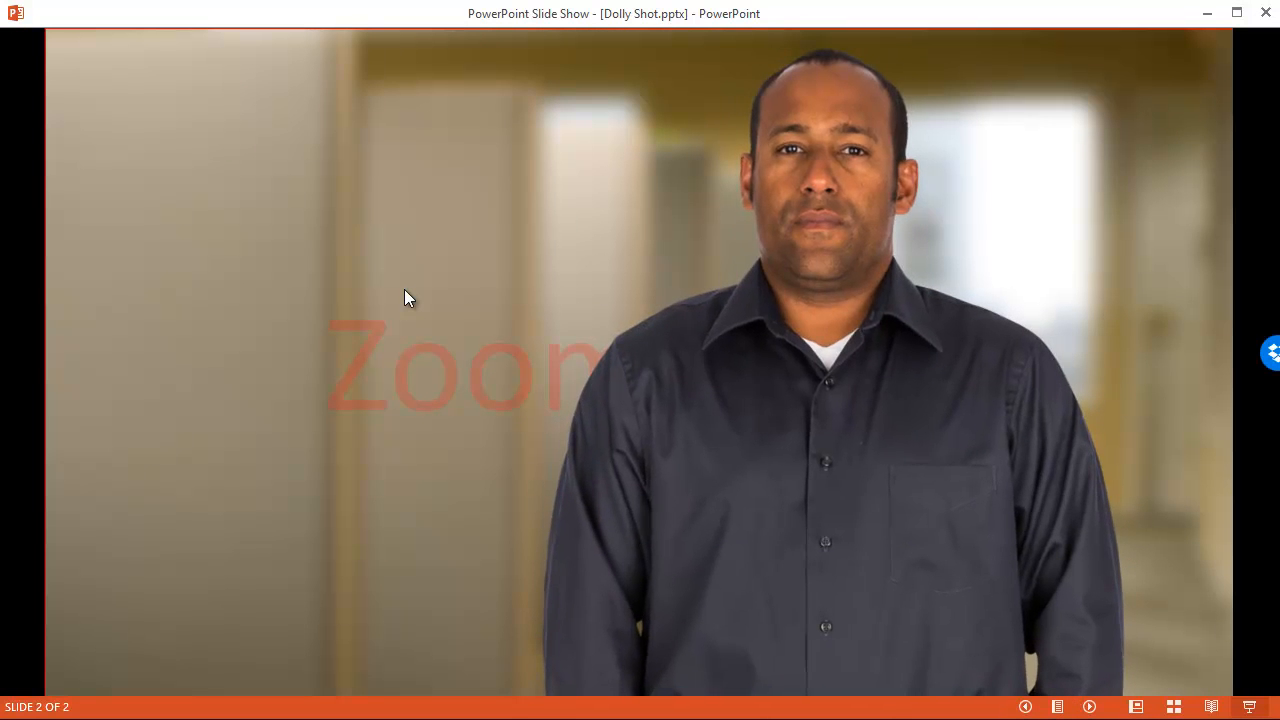
right_click(418, 232)
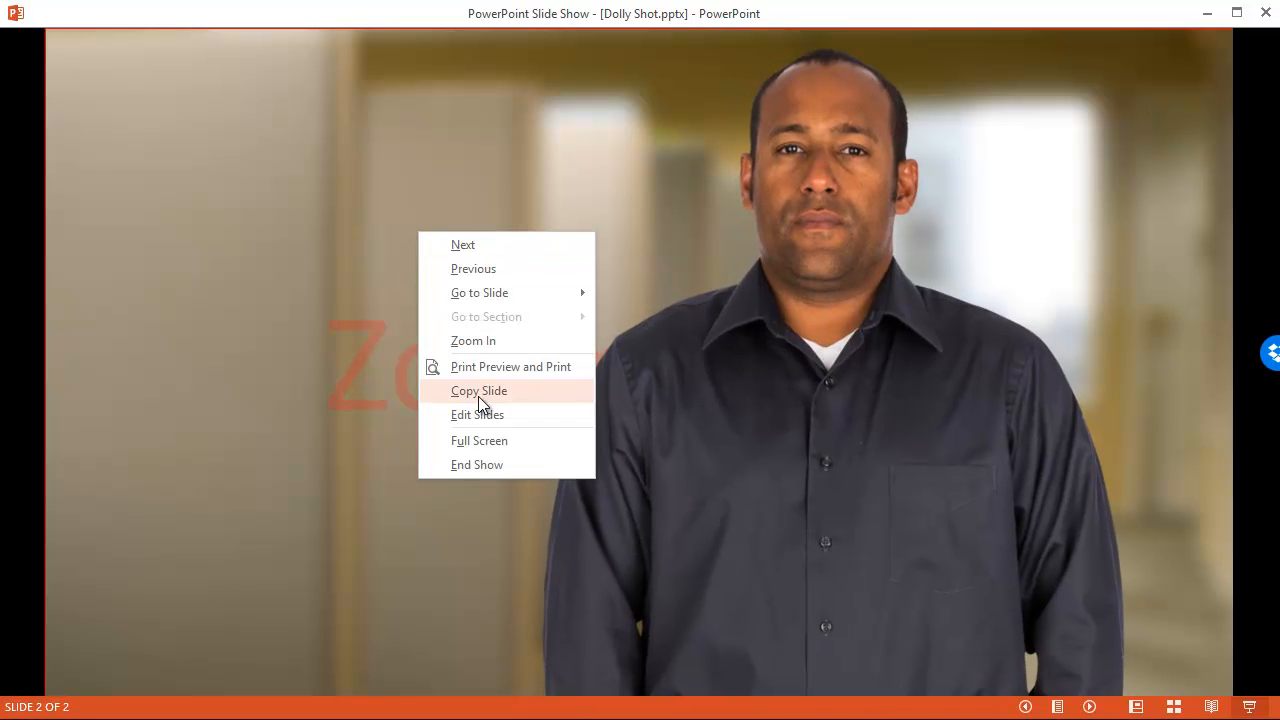
click(483, 468)
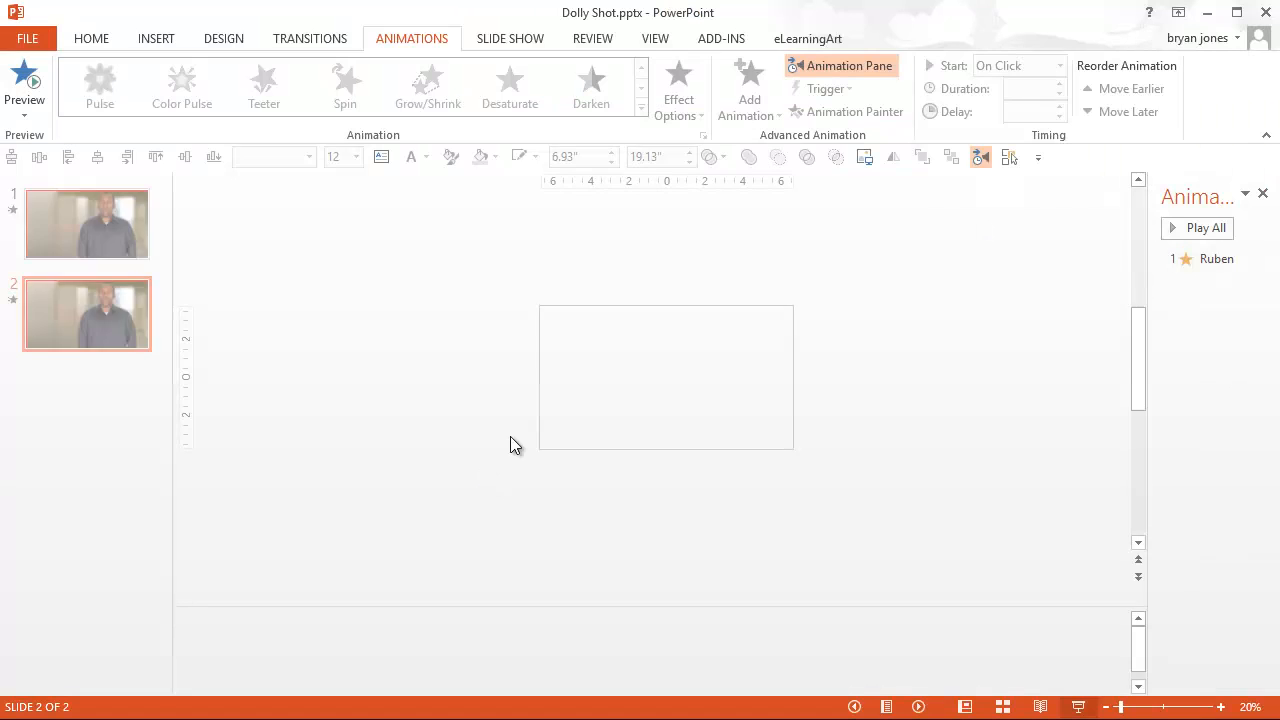
Show the list of slide objects again and set the man's Teeter animation to repeat 5 times.
click(722, 410)
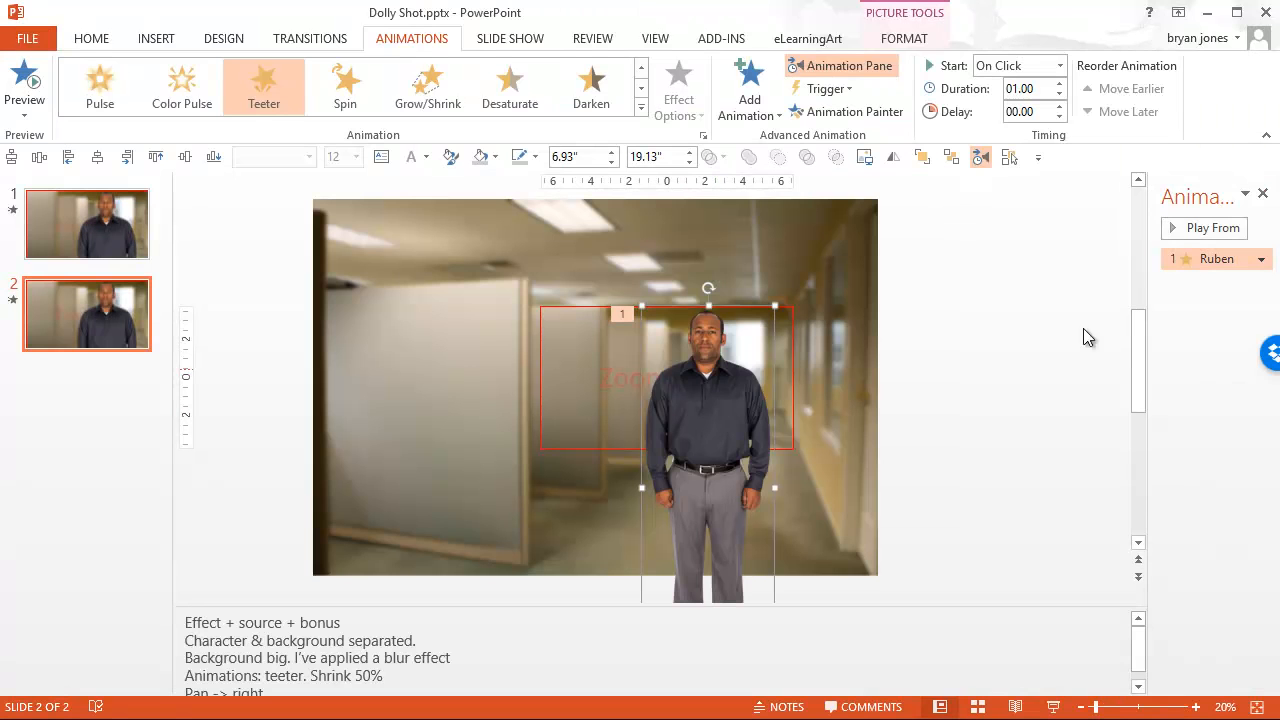
click(1009, 157)
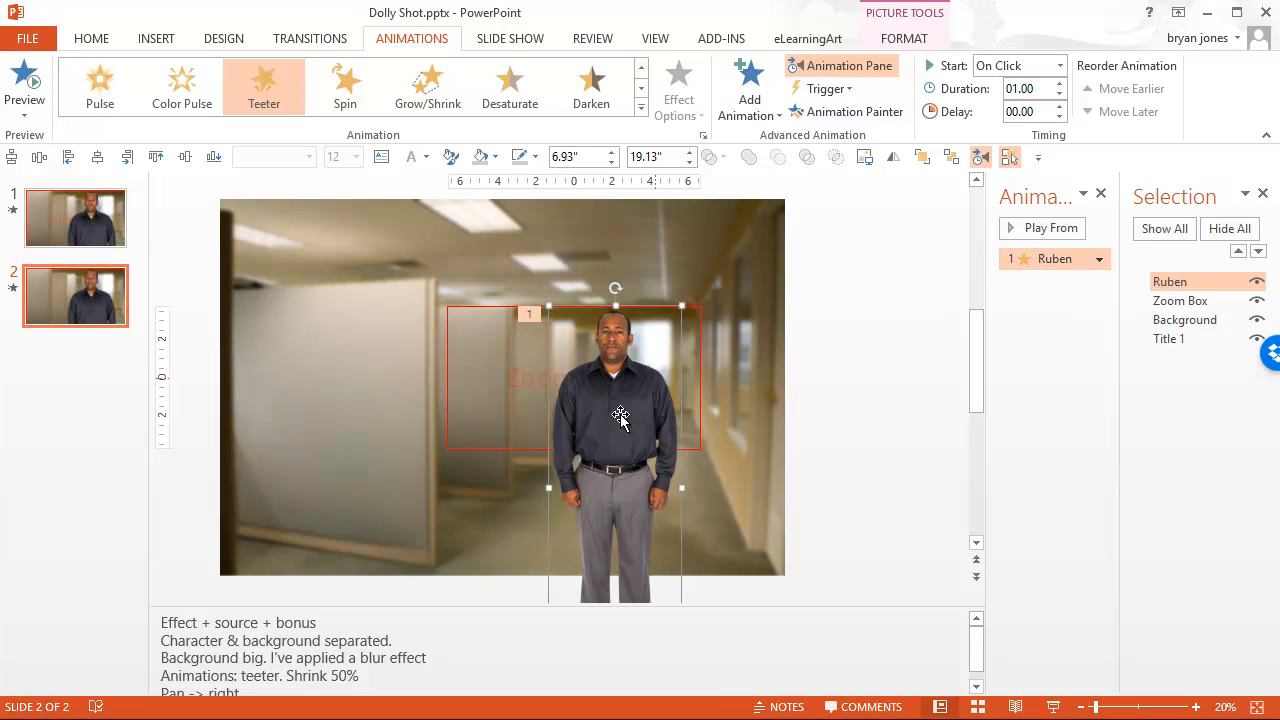
click(1099, 259)
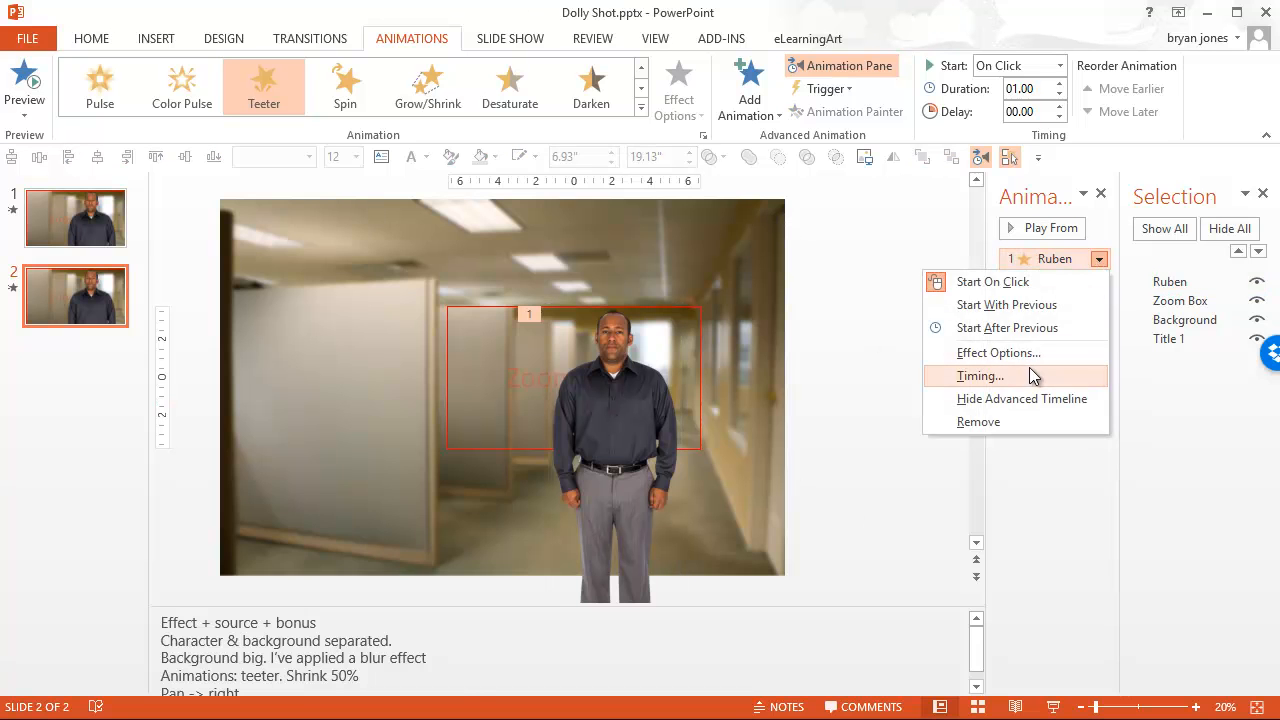
click(1026, 355)
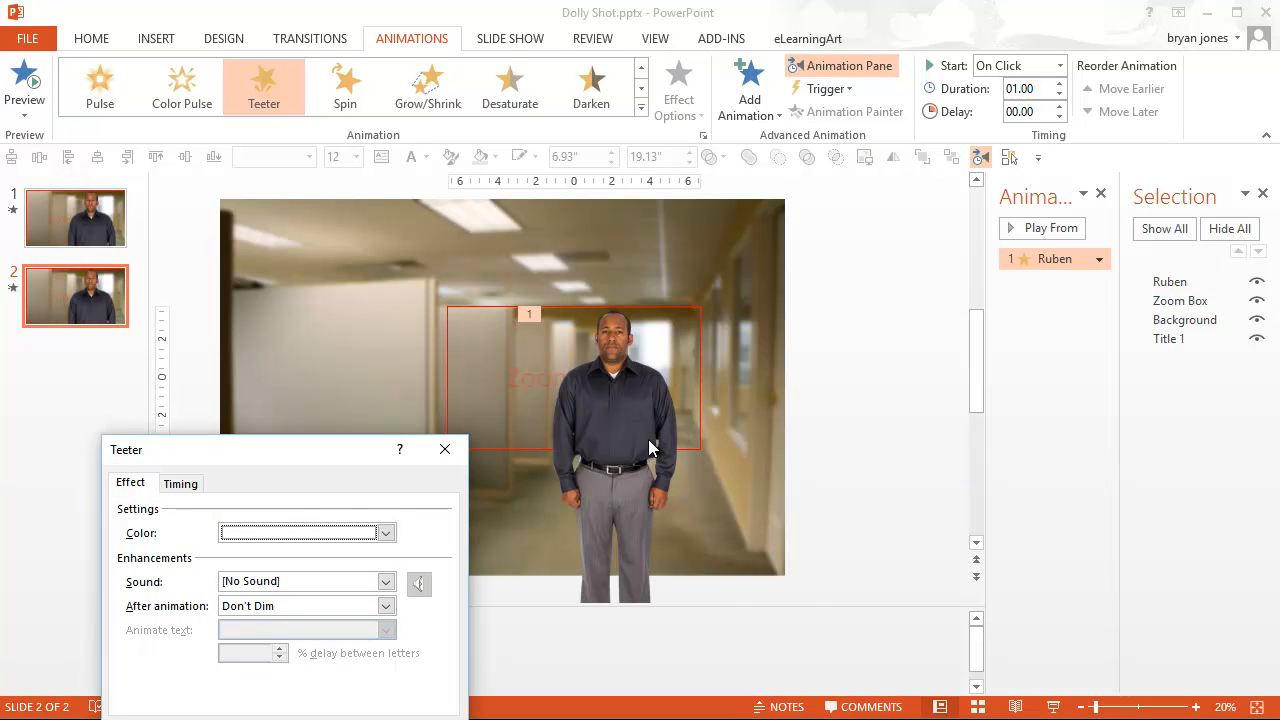
click(175, 483)
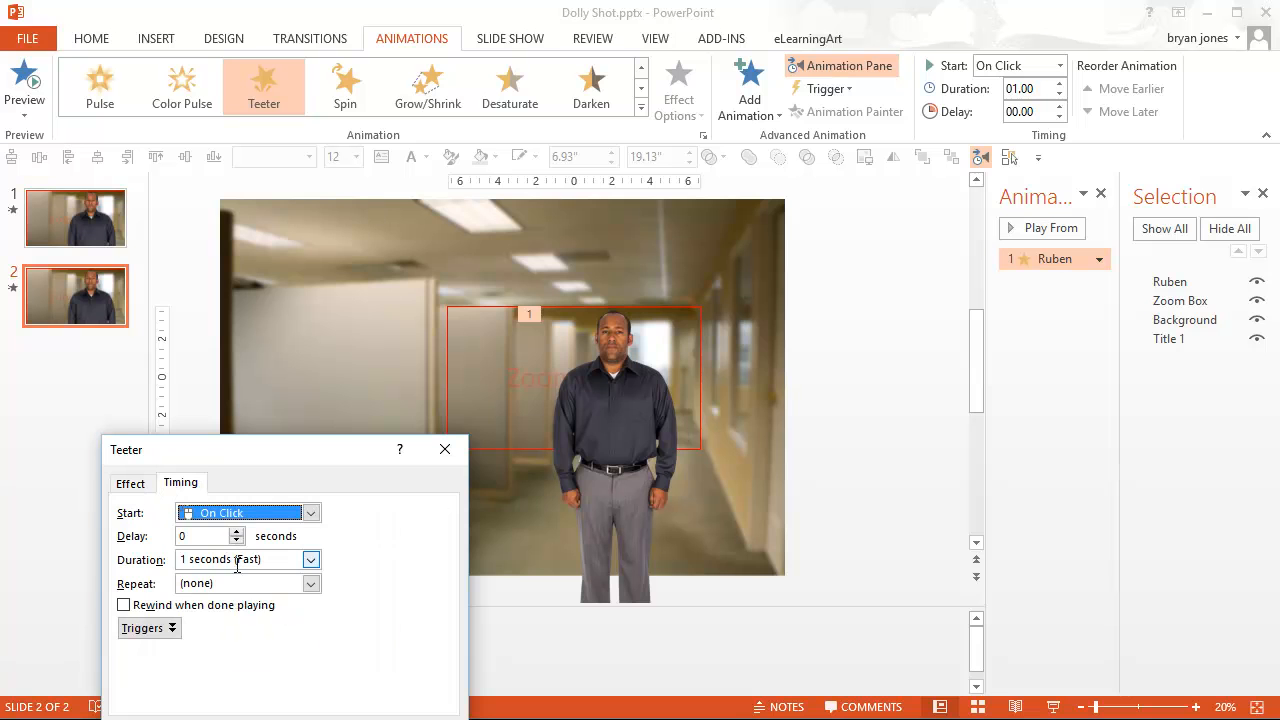
click(311, 584)
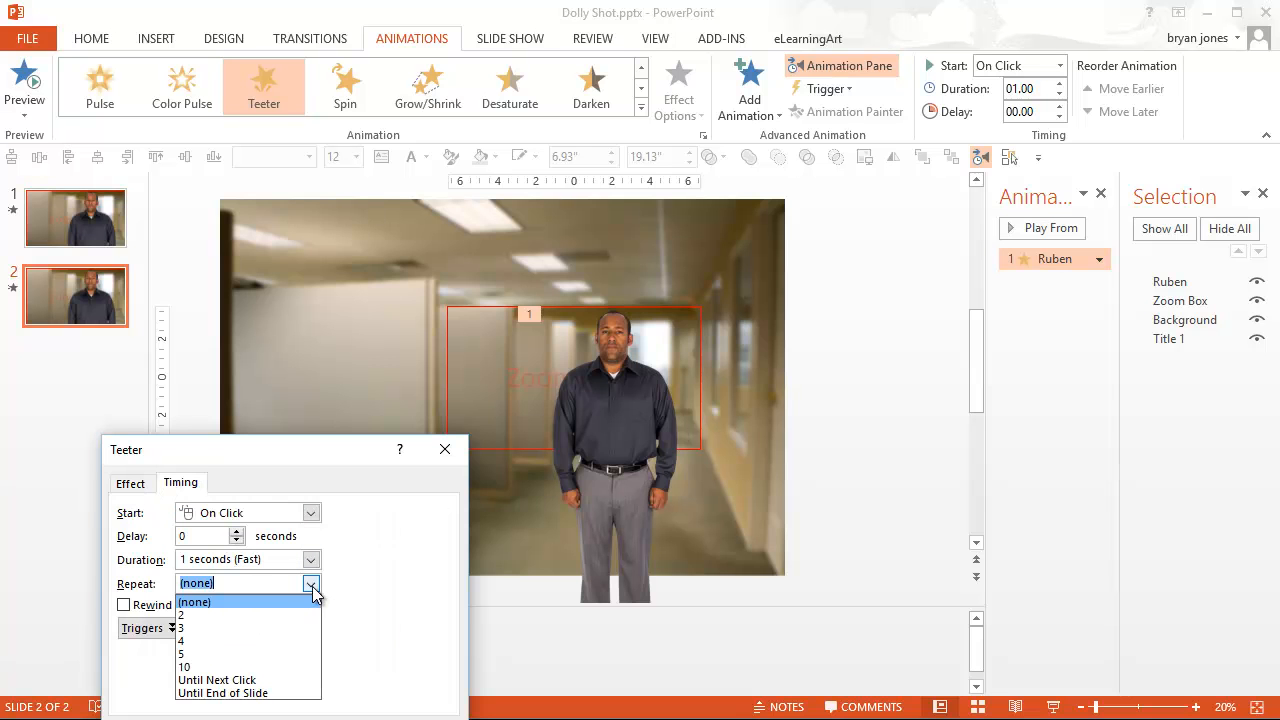
click(225, 652)
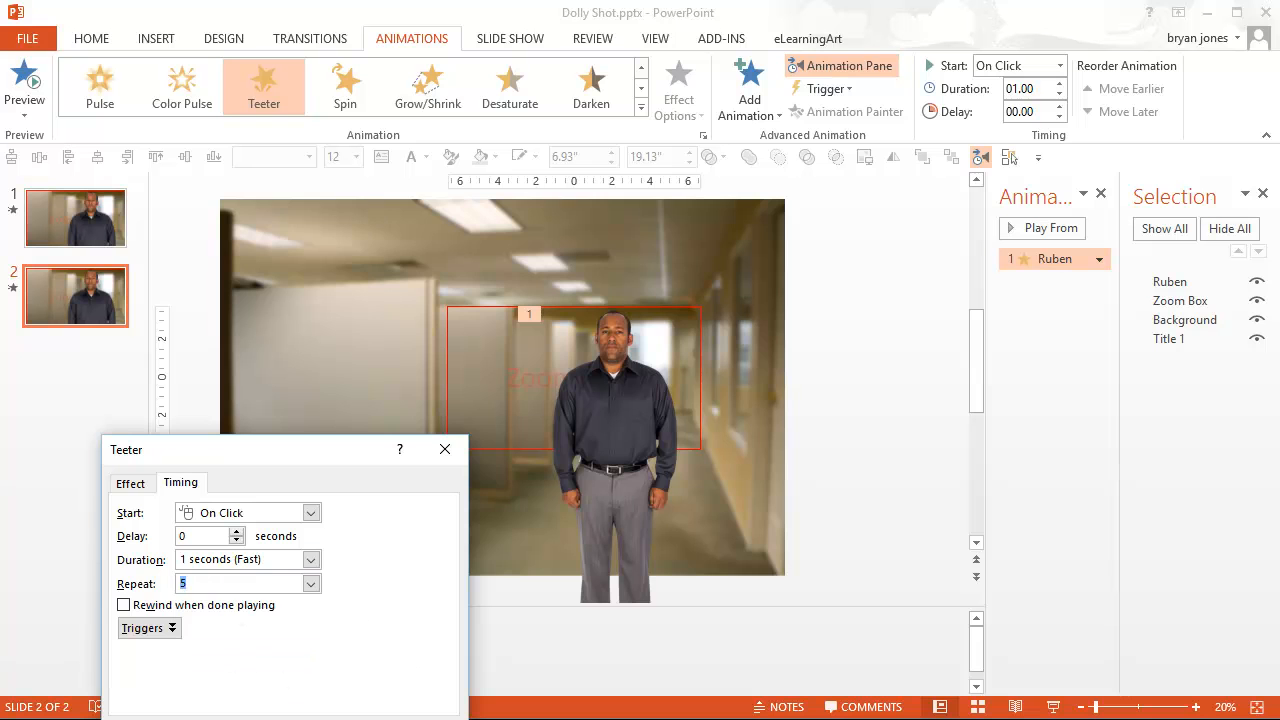
key(Return)
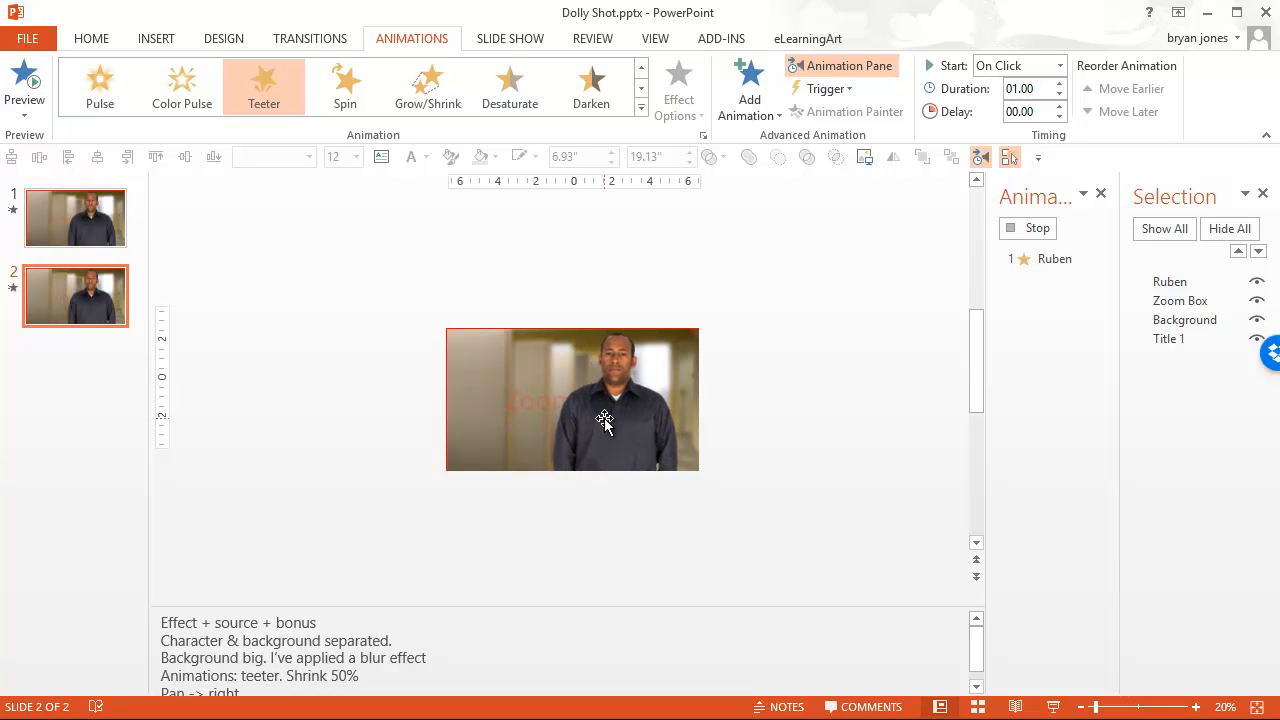
click(784, 363)
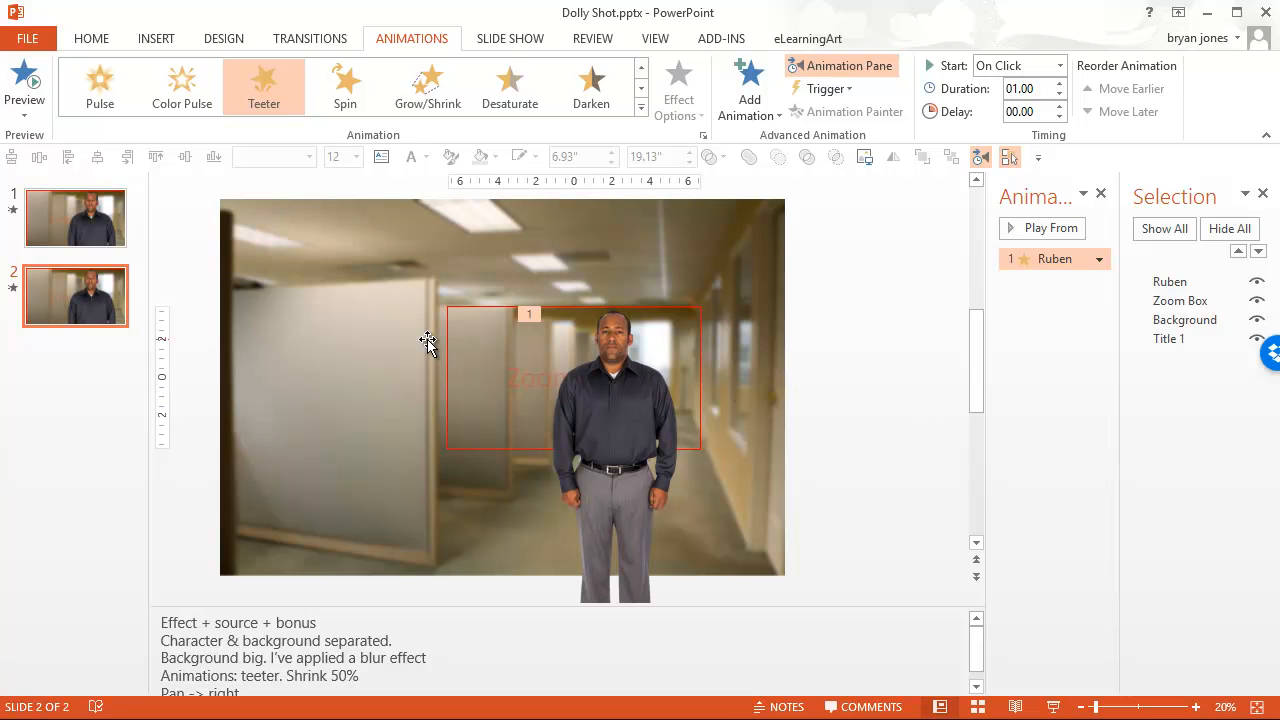
Add the Grow/Shrink emphasis animation to the office background picture.
click(520, 234)
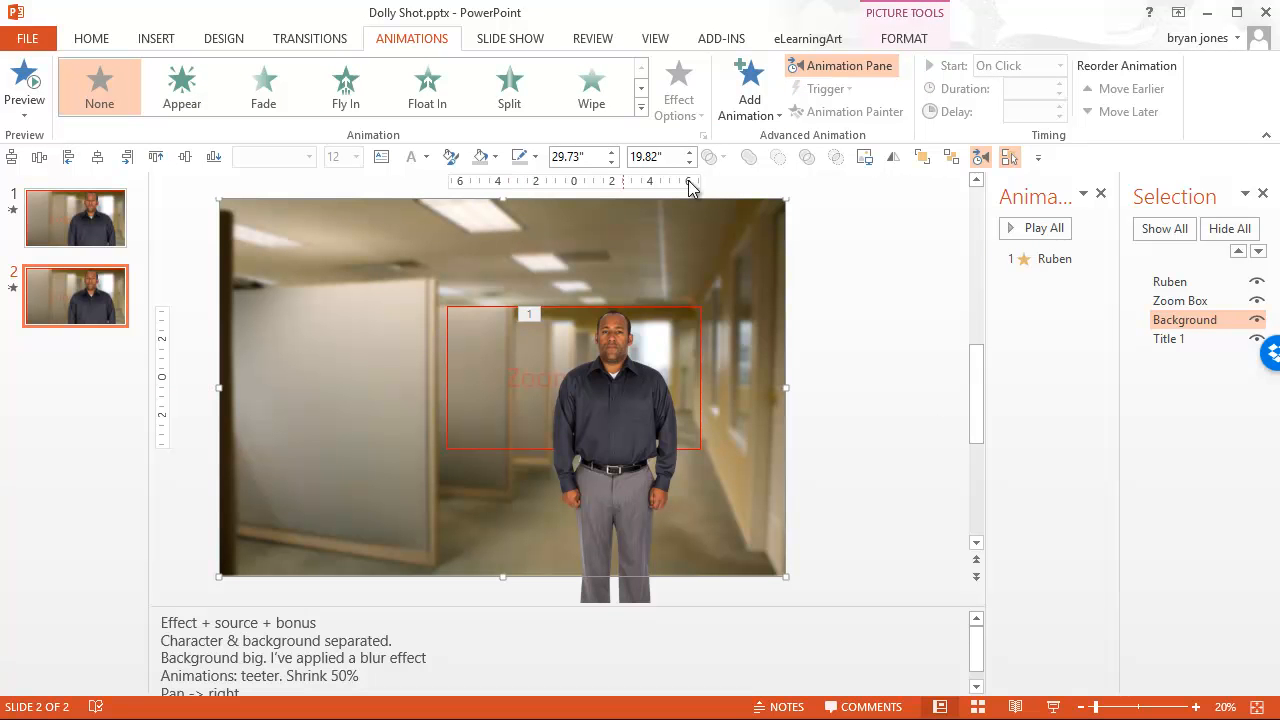
click(771, 121)
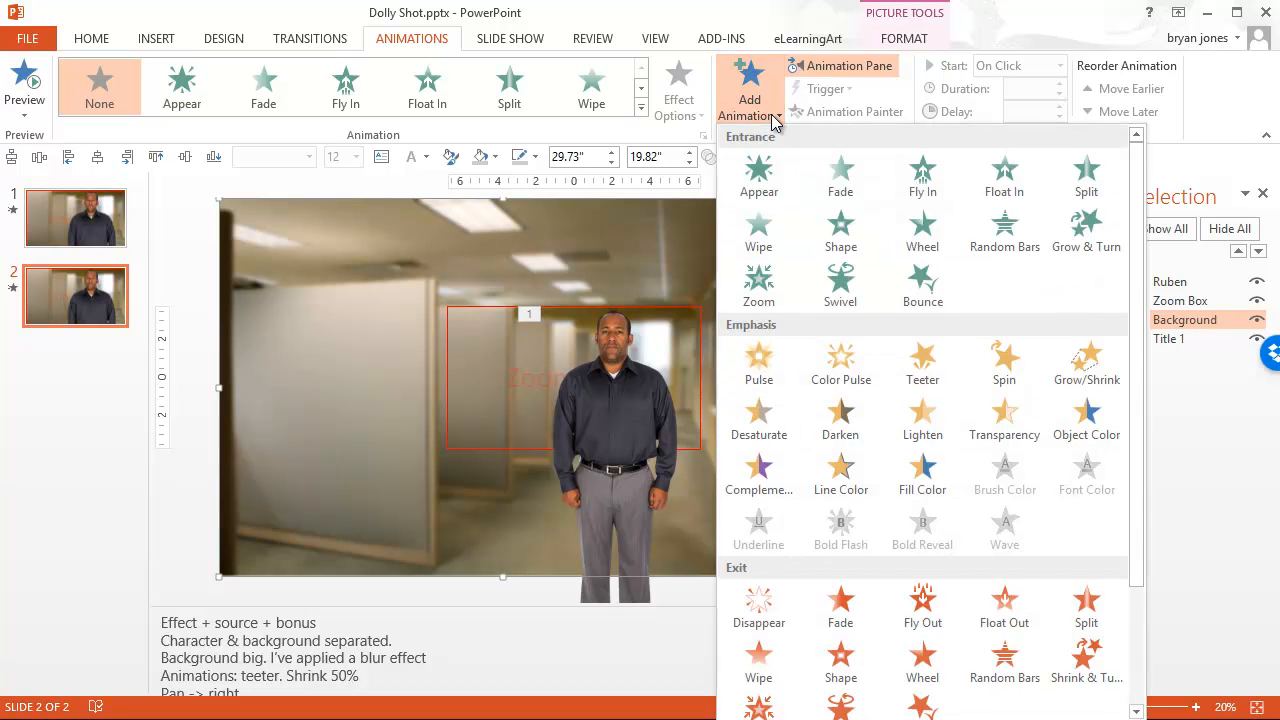
click(1088, 374)
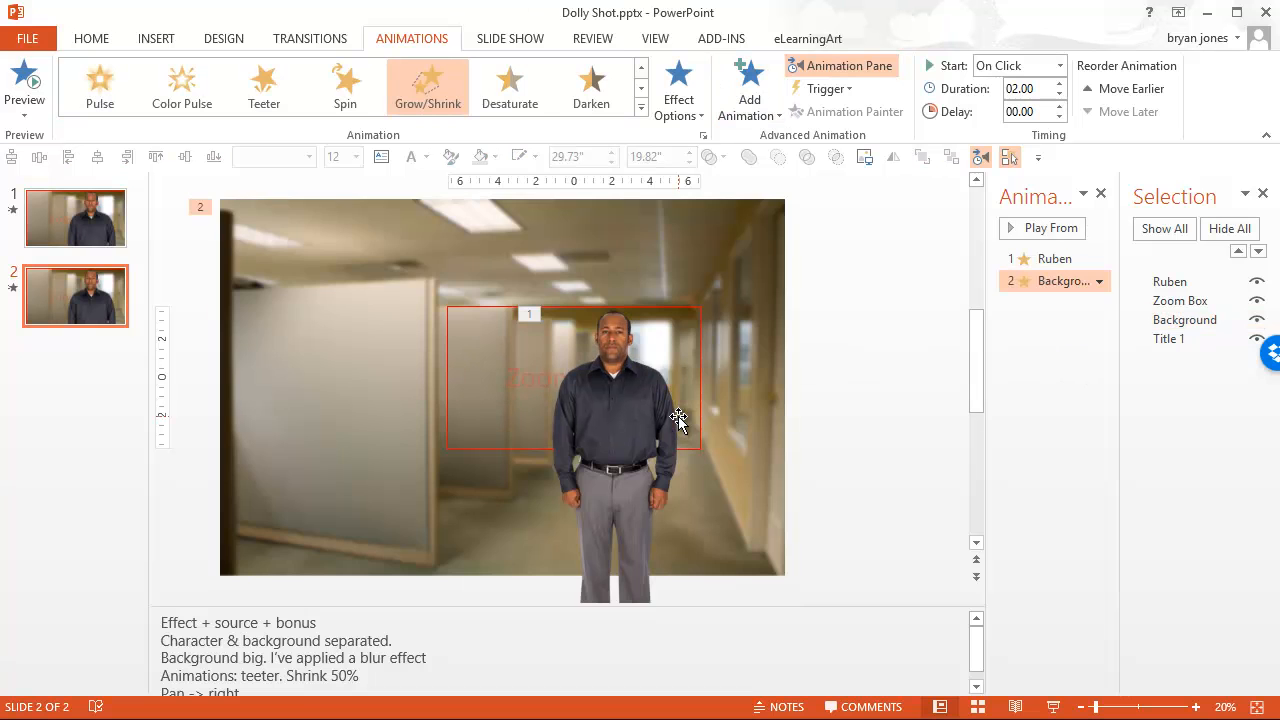
Set the office background's Grow/Shrink size to Smaller (50%) and make the animation start with the previous one.
click(1100, 282)
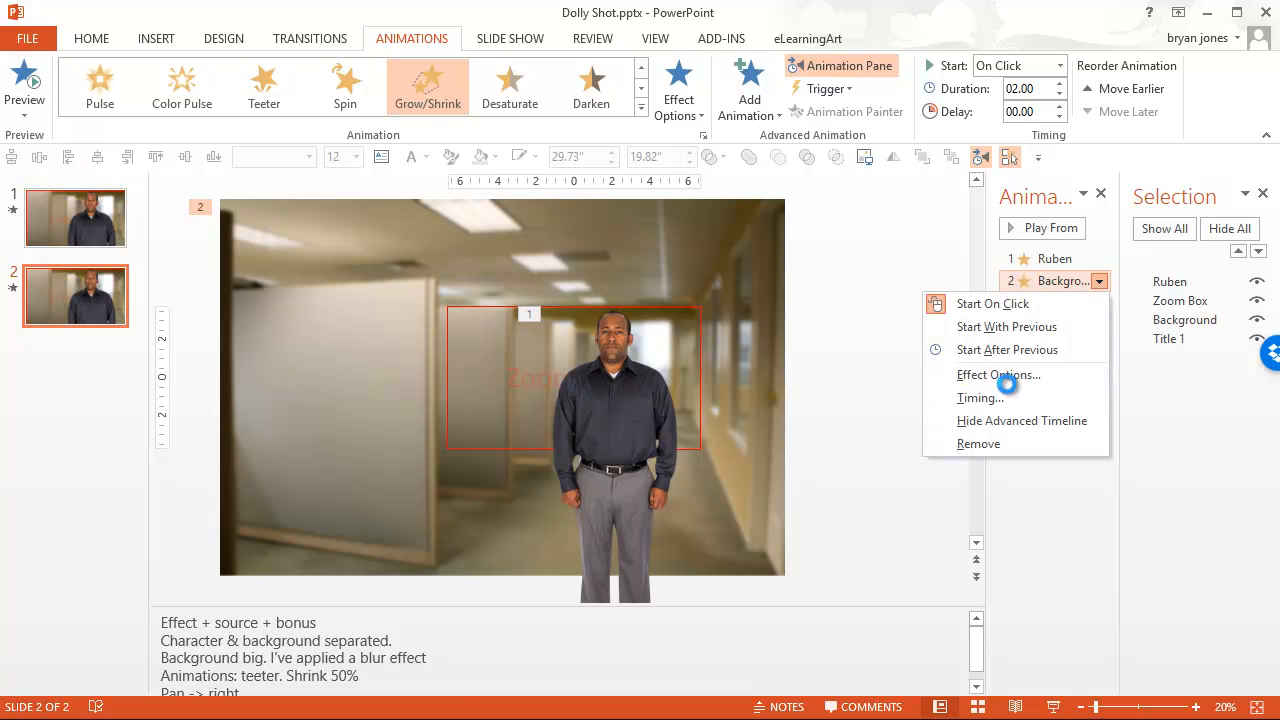
click(1007, 380)
click(386, 514)
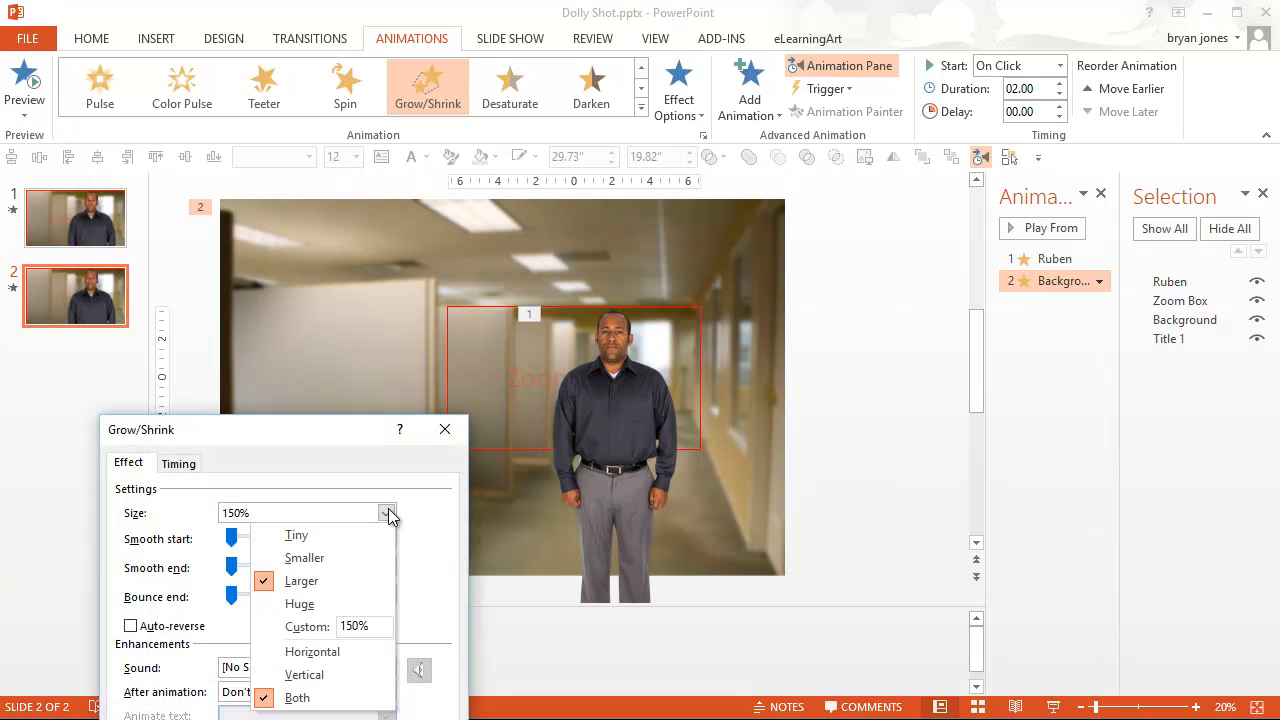
click(355, 555)
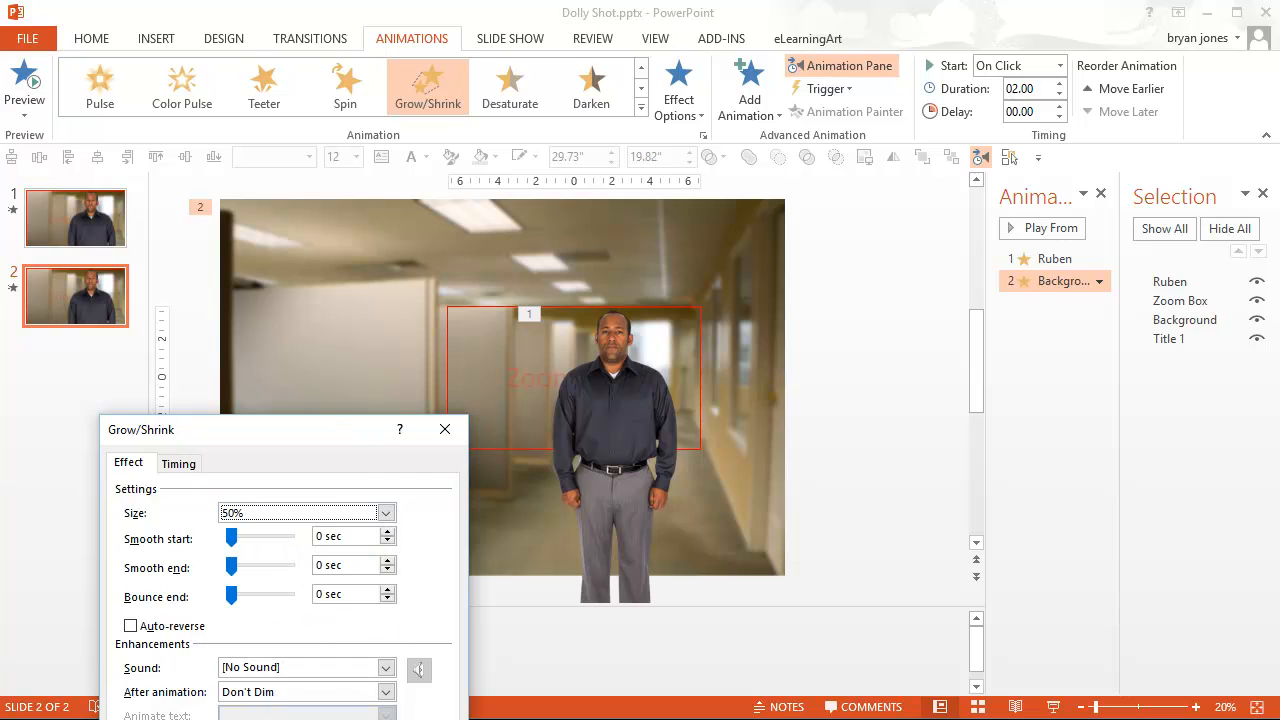
key(Return)
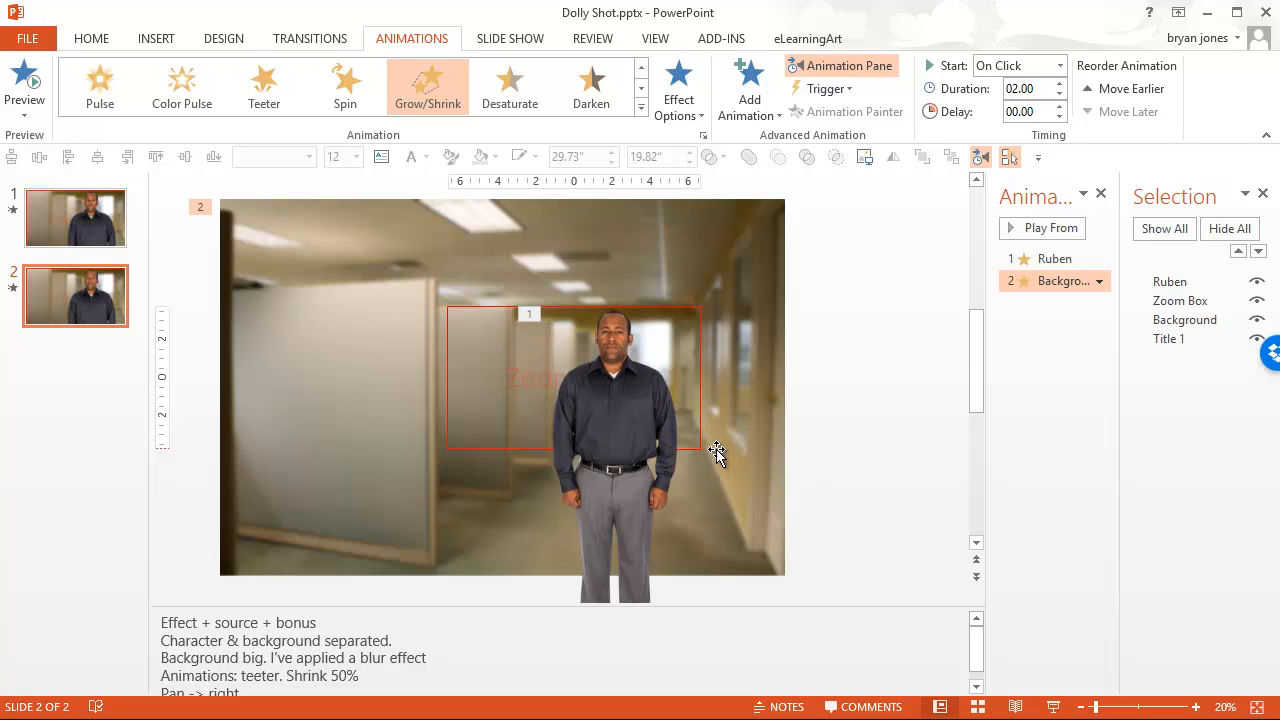
click(1099, 281)
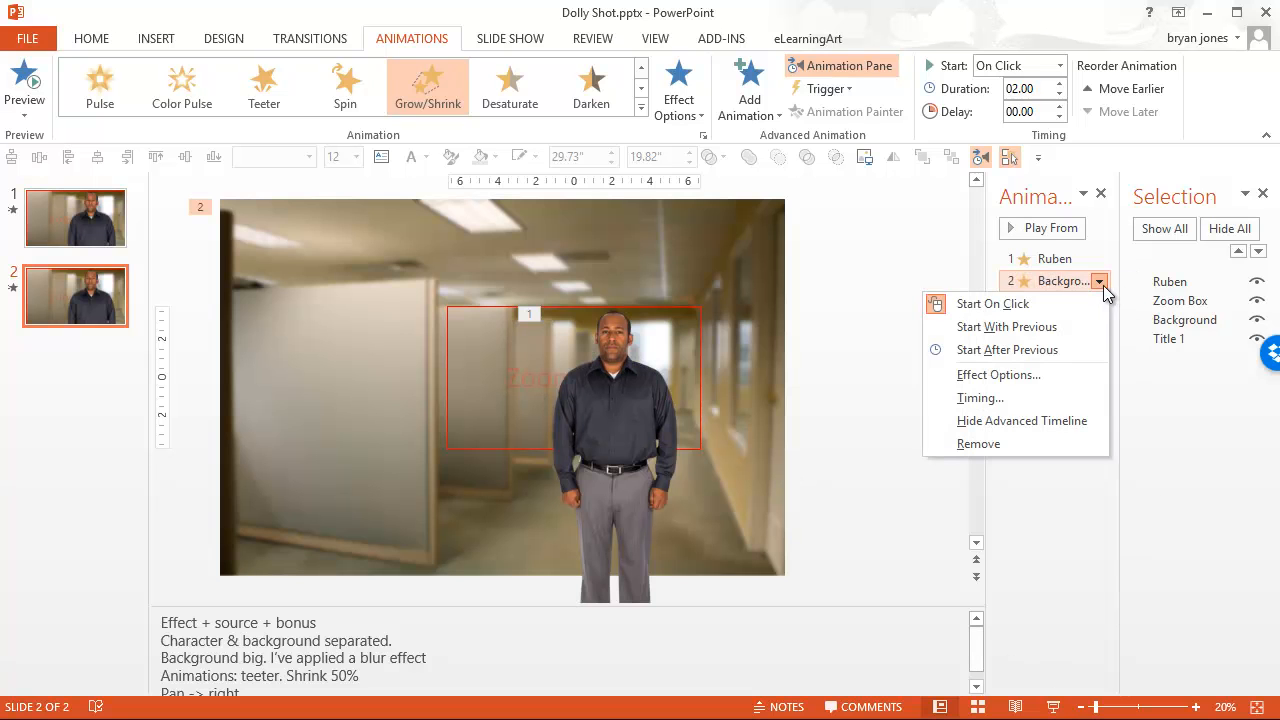
click(1069, 326)
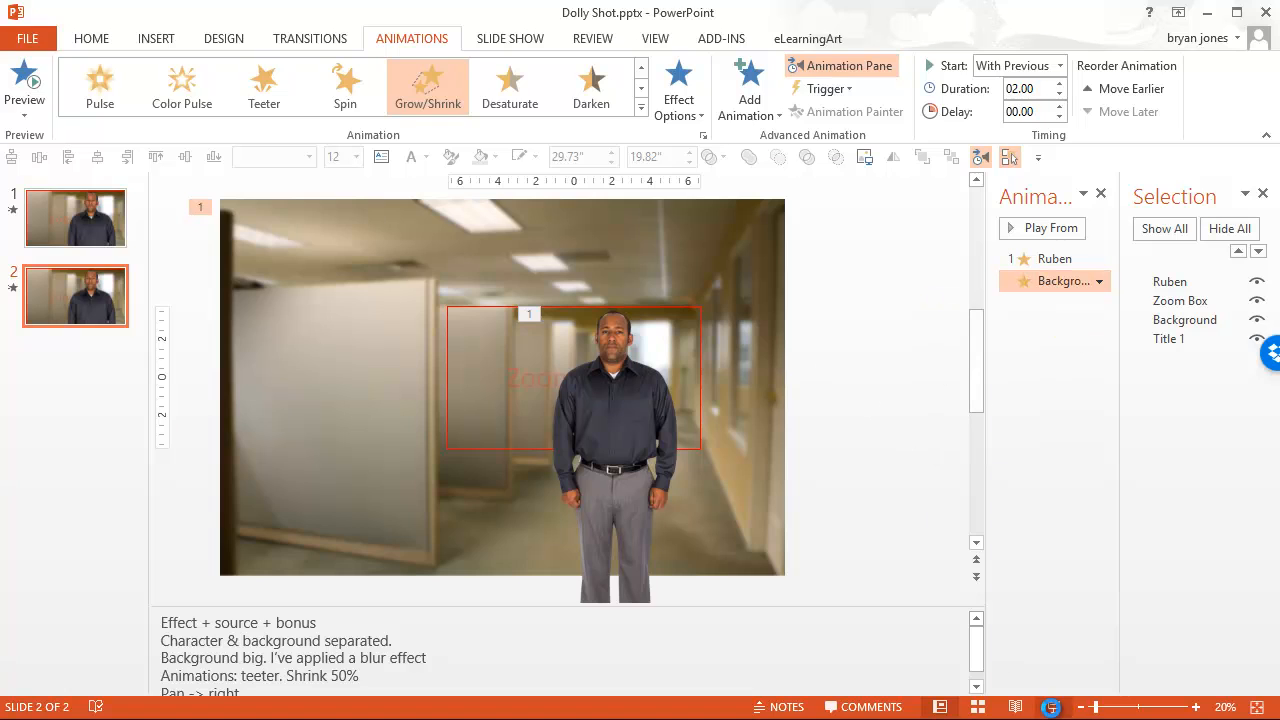
Play slide 2 as a slide show to check how the background shrinks behind the man, and end the show.
click(1053, 707)
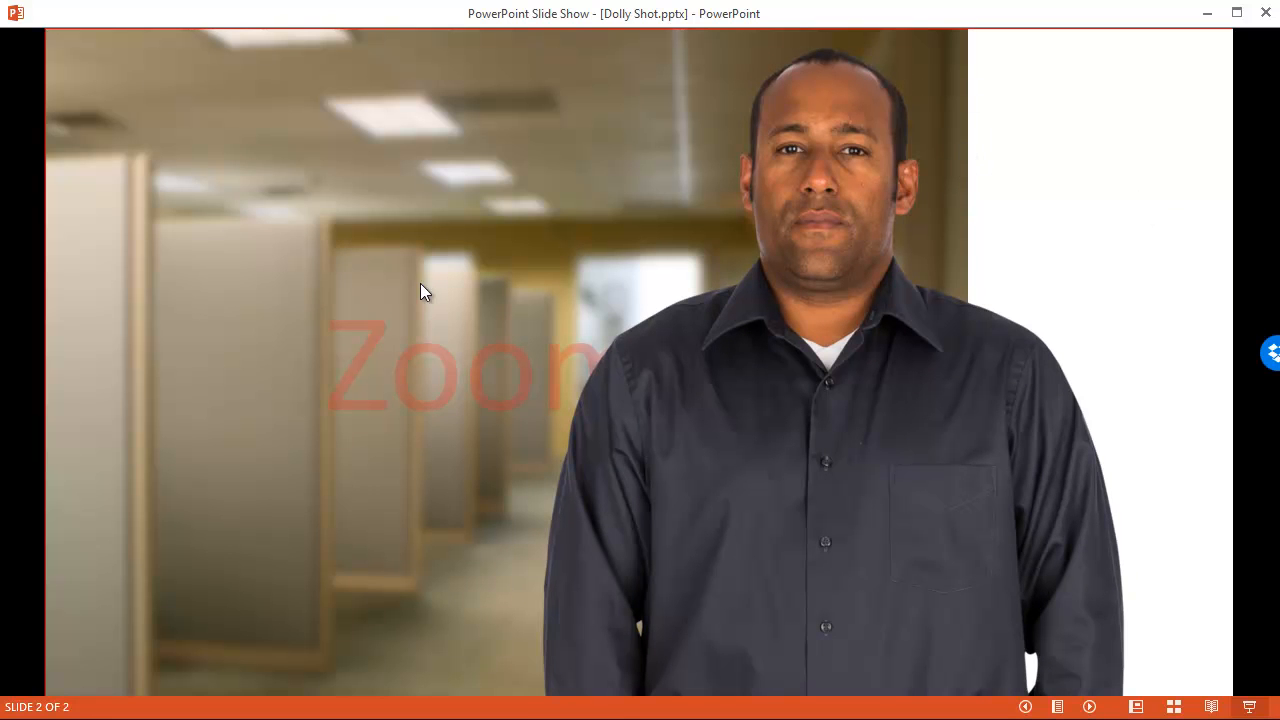
right_click(401, 243)
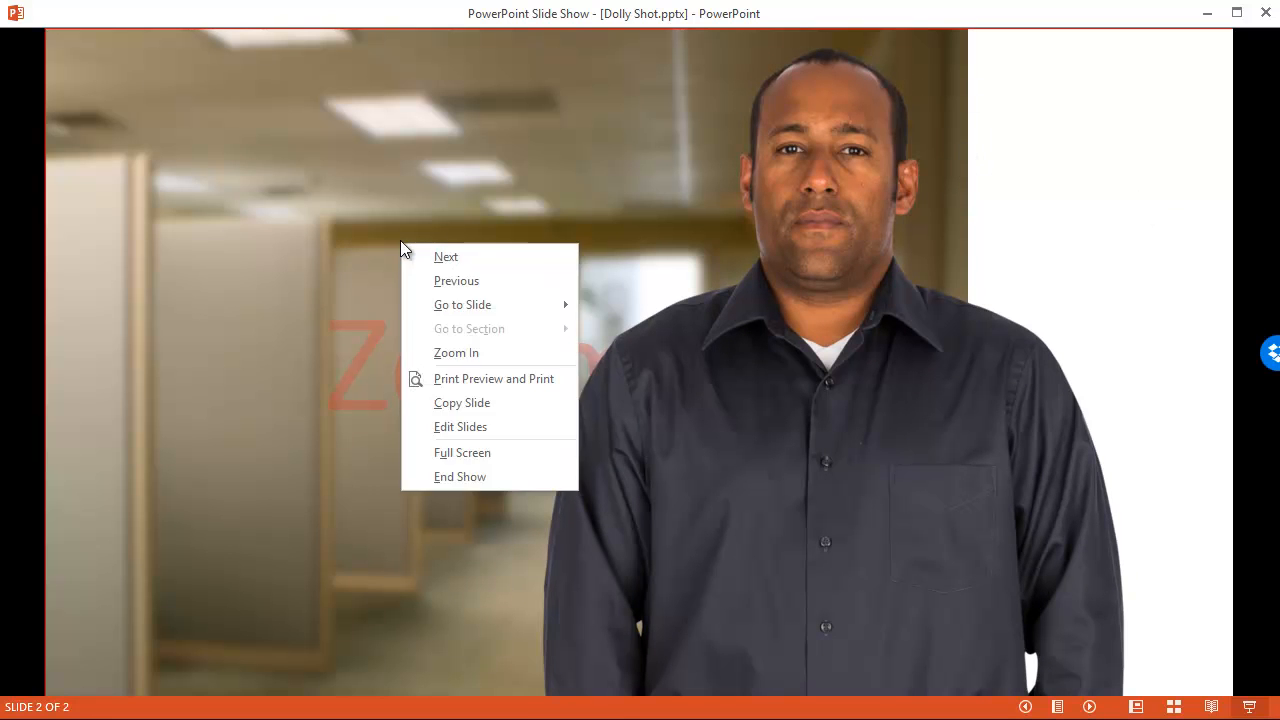
click(447, 477)
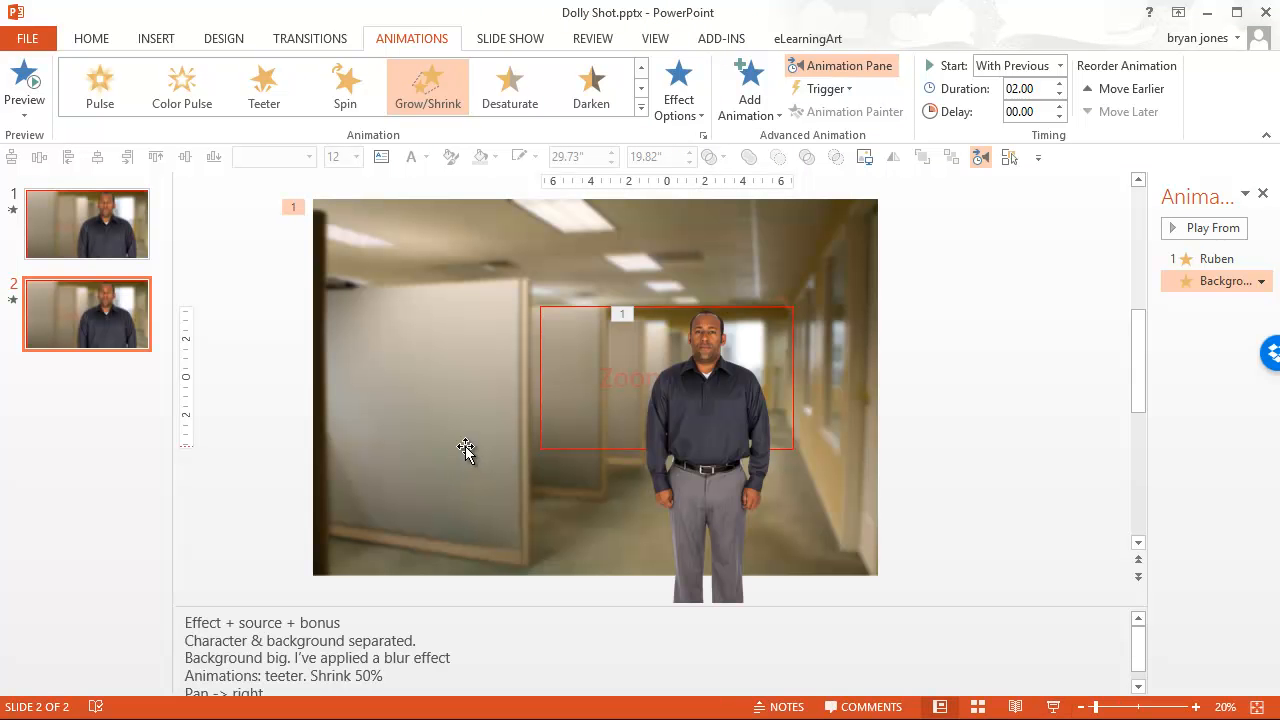
Add a Lines motion path to the office background picture in addition to its existing Grow/Shrink animation.
click(436, 263)
click(768, 114)
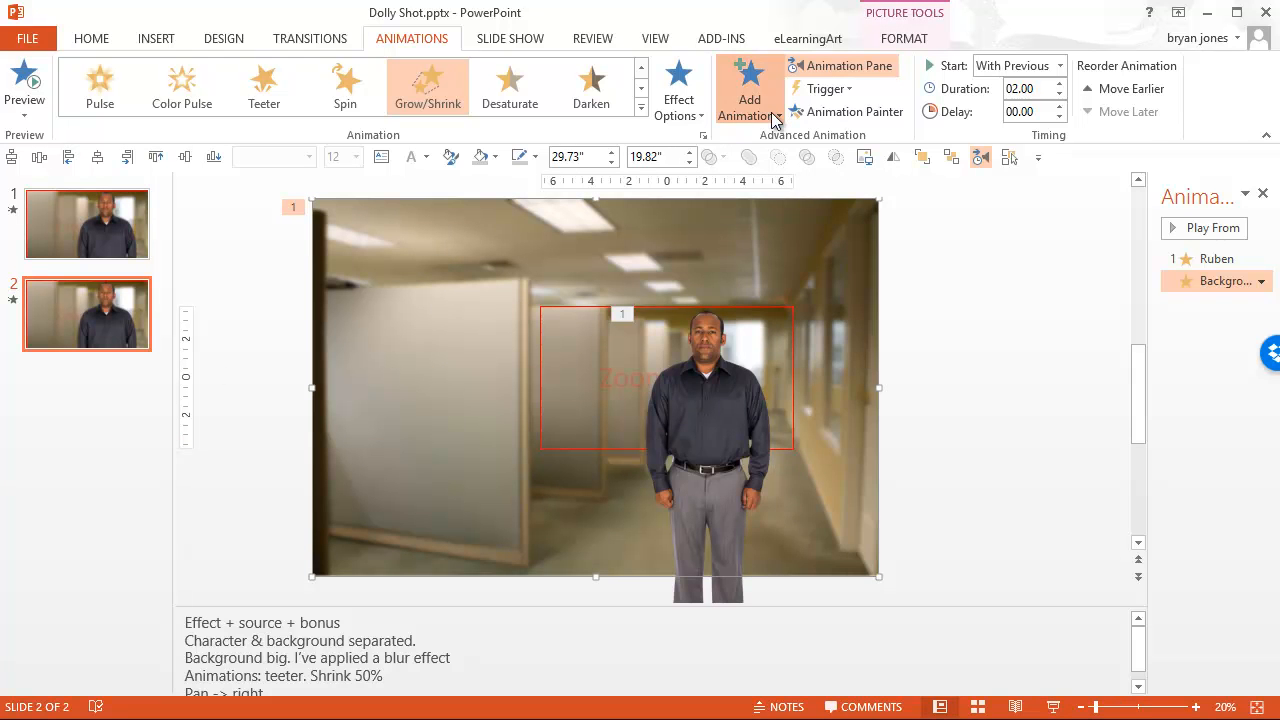
scroll(765, 450, down, 3)
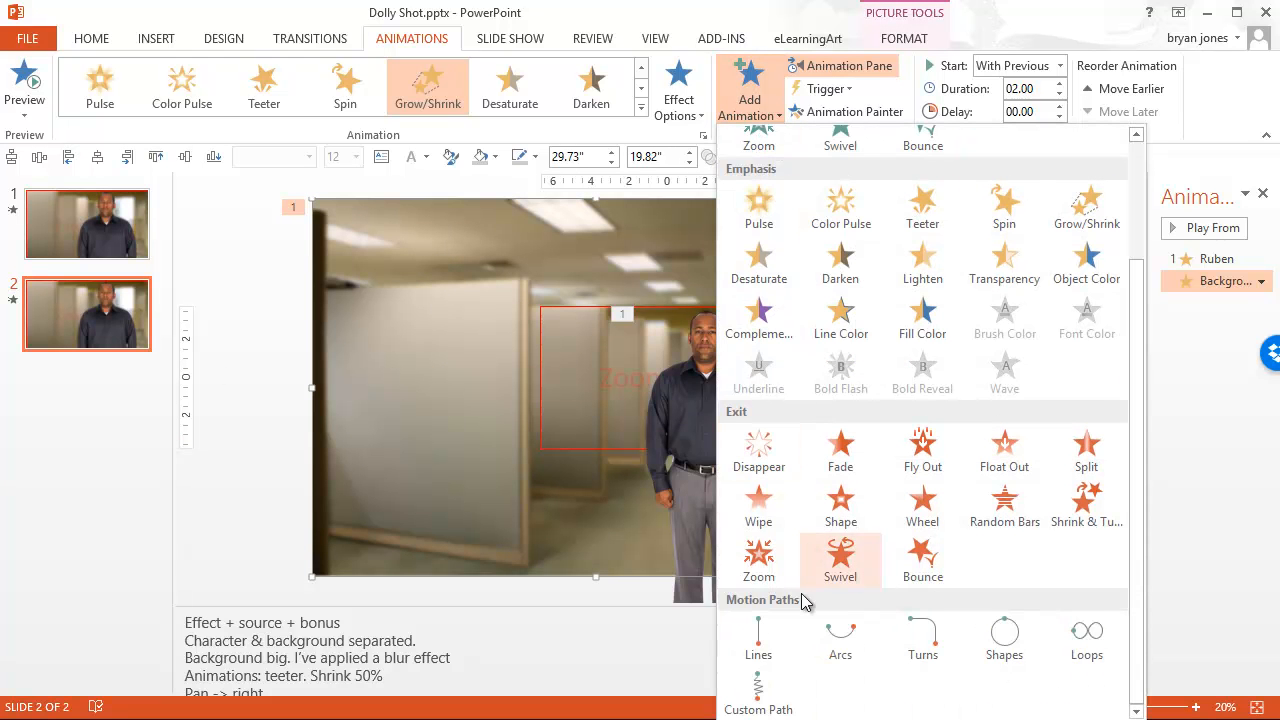
click(760, 648)
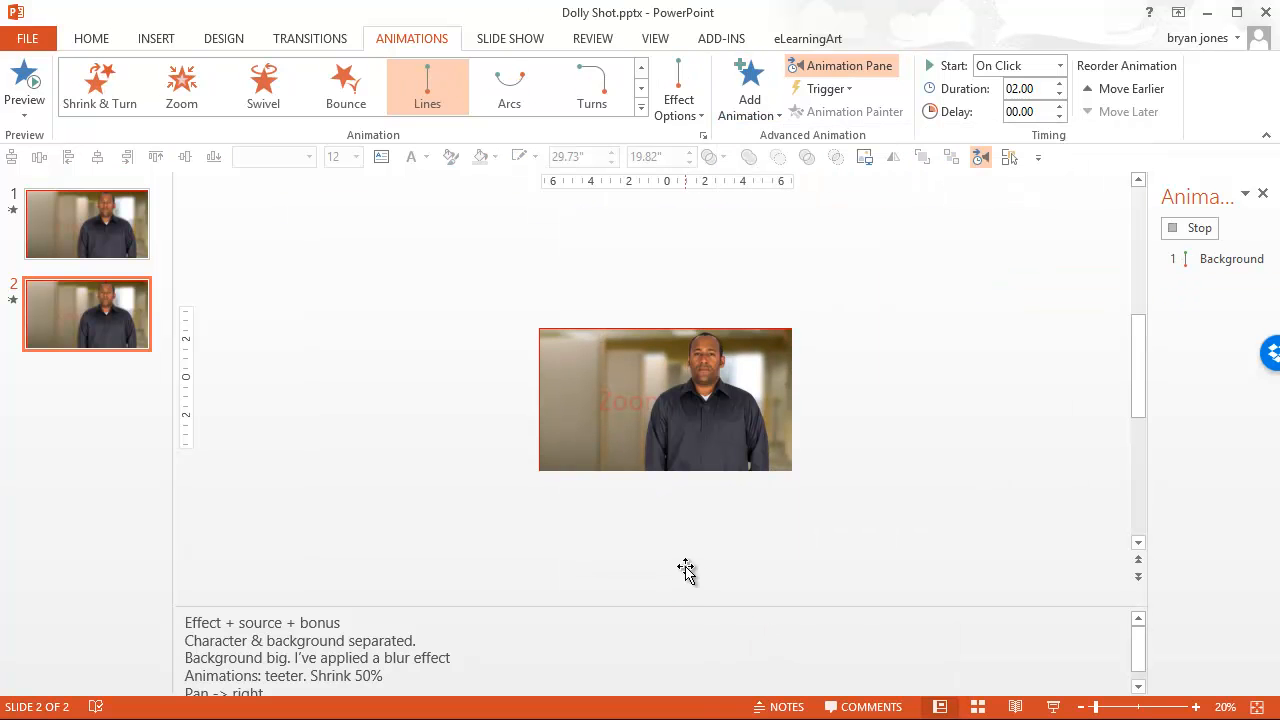